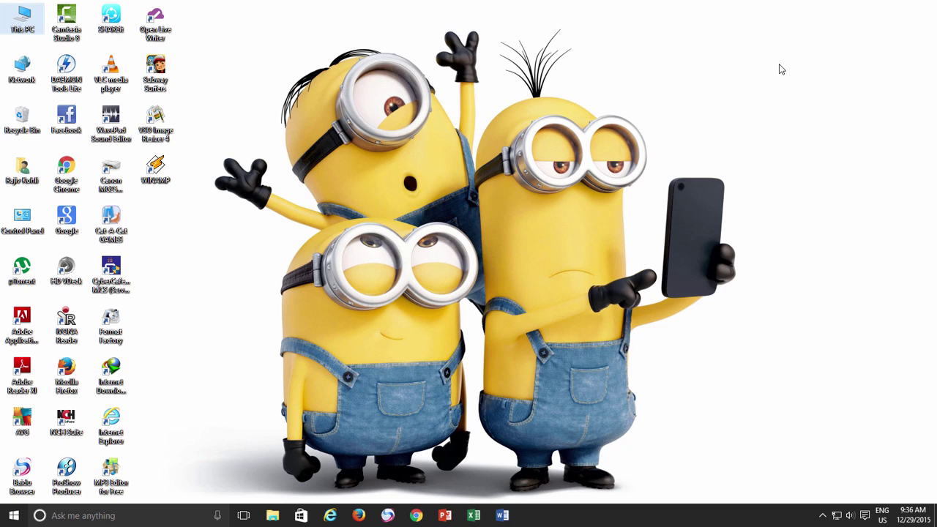
- Launch Excel 2016 and create a blank workbook
click(8, 518)
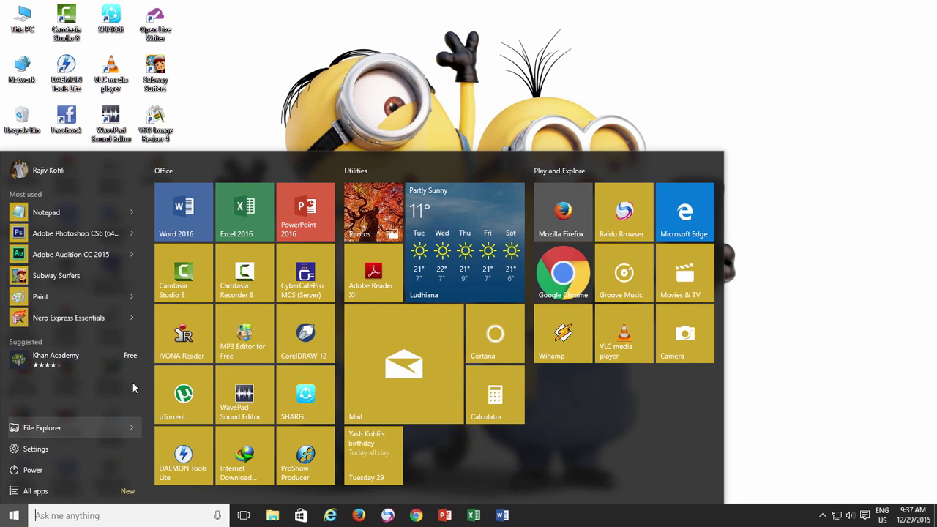
click(244, 229)
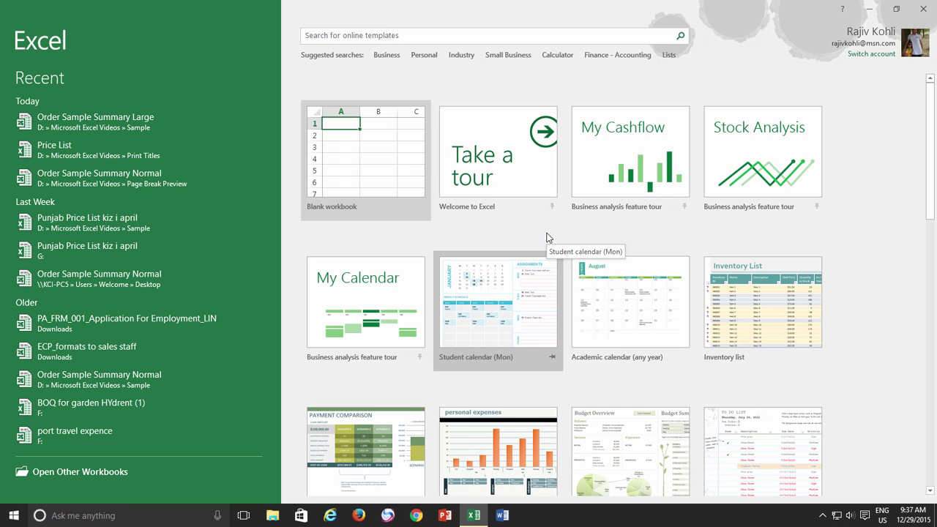
key(Return)
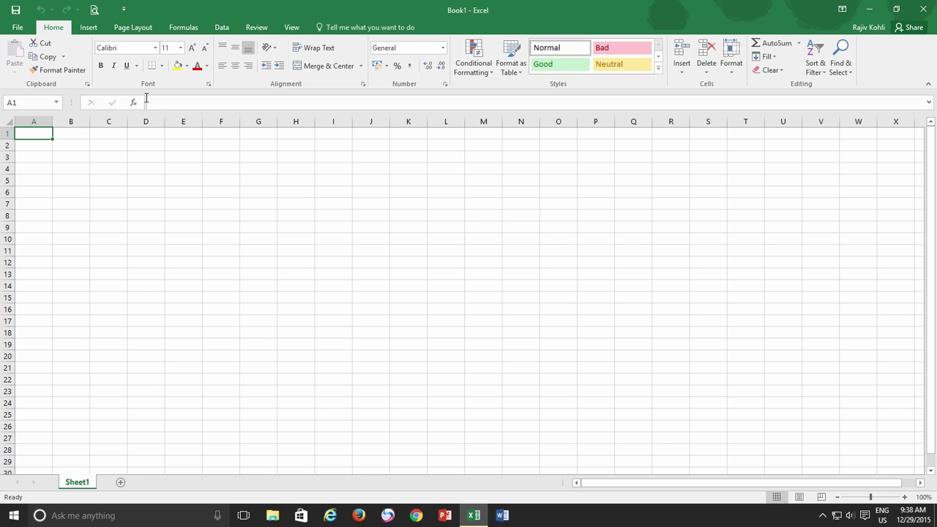
- Close the blank workbook while keeping Excel running
click(17, 27)
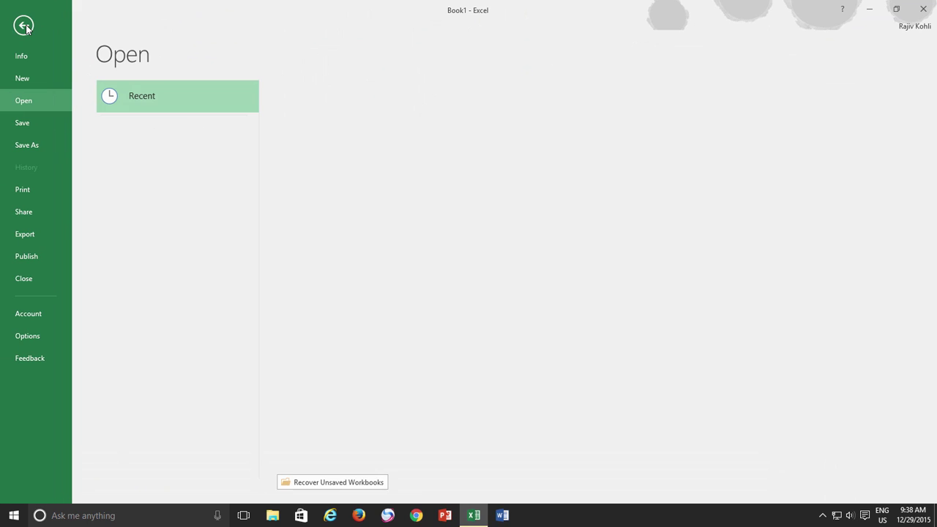
key(ctrl+F4)
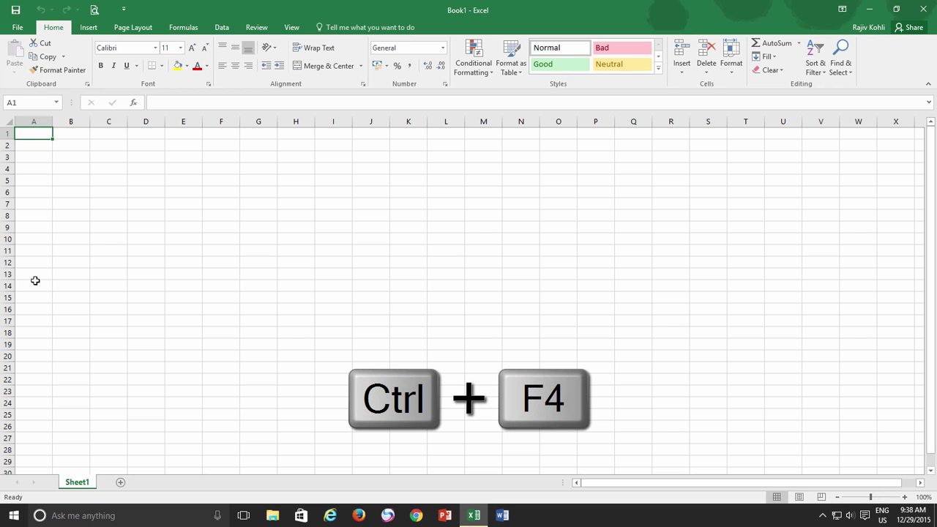
key(ctrl+F4)
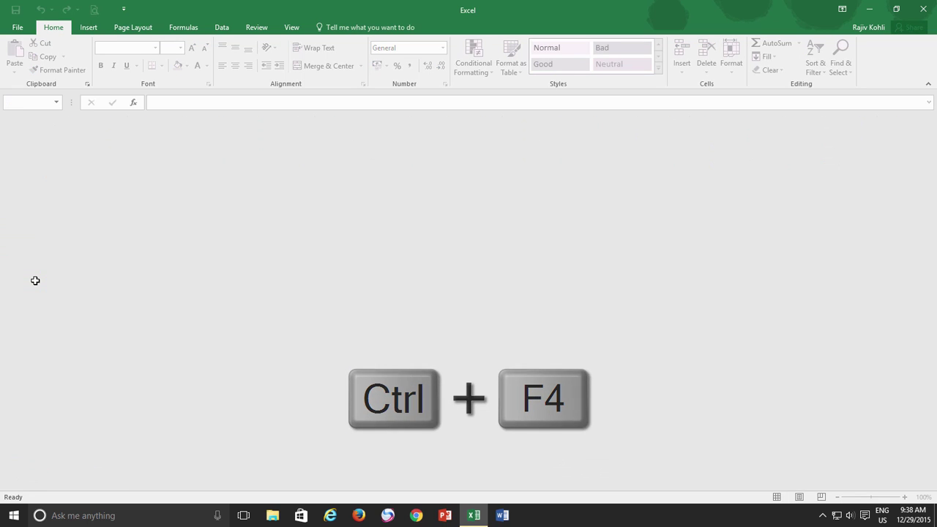
- Open the recent workbooks Order Sample Summary Large and Price List
click(21, 28)
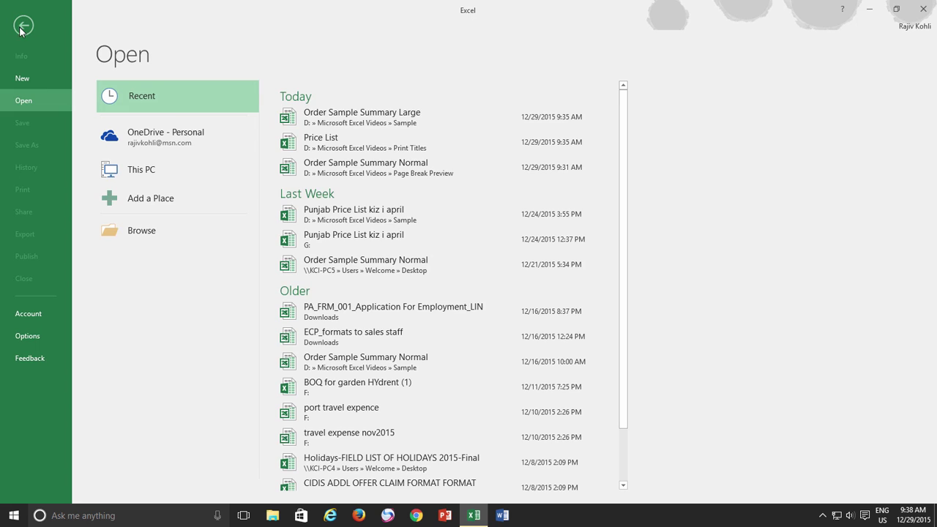
click(351, 119)
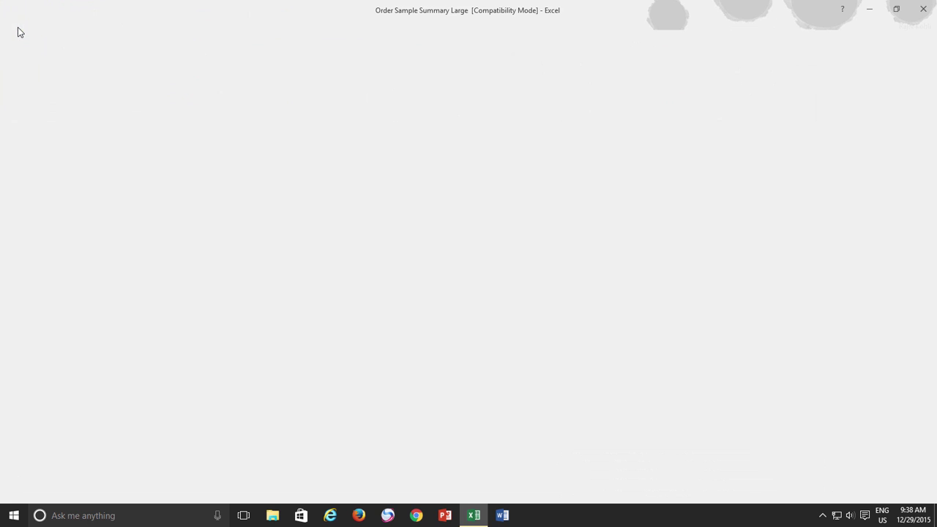
click(19, 31)
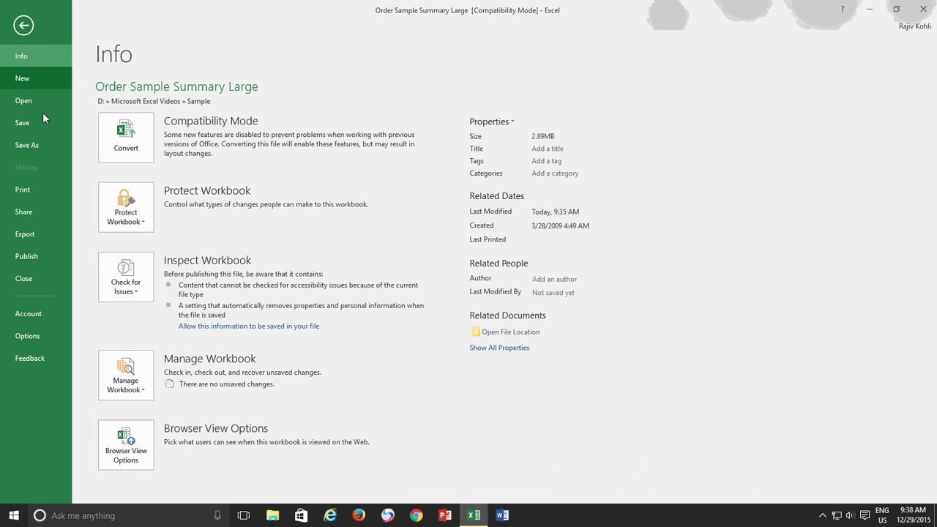
click(39, 103)
click(326, 140)
- Open the recent workbook Order Sample Summary Normal from the Page Break Preview folder
click(16, 28)
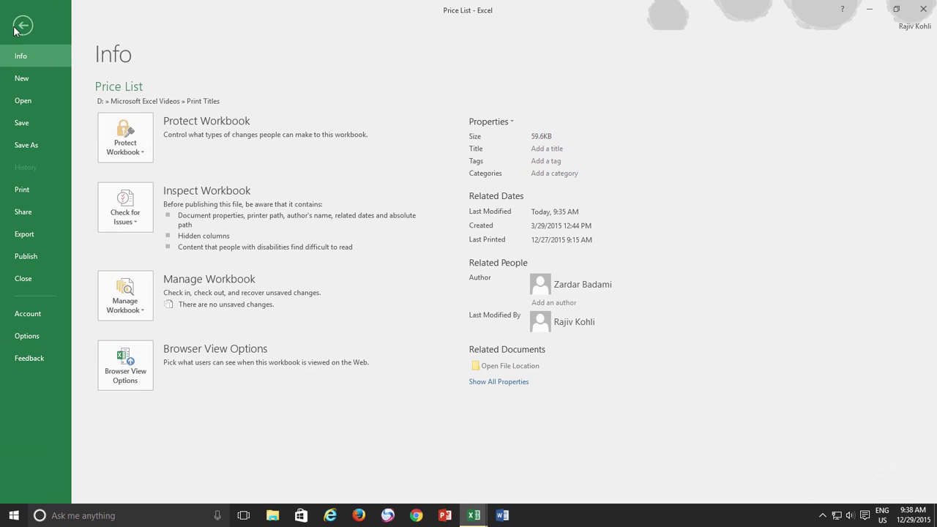
click(33, 102)
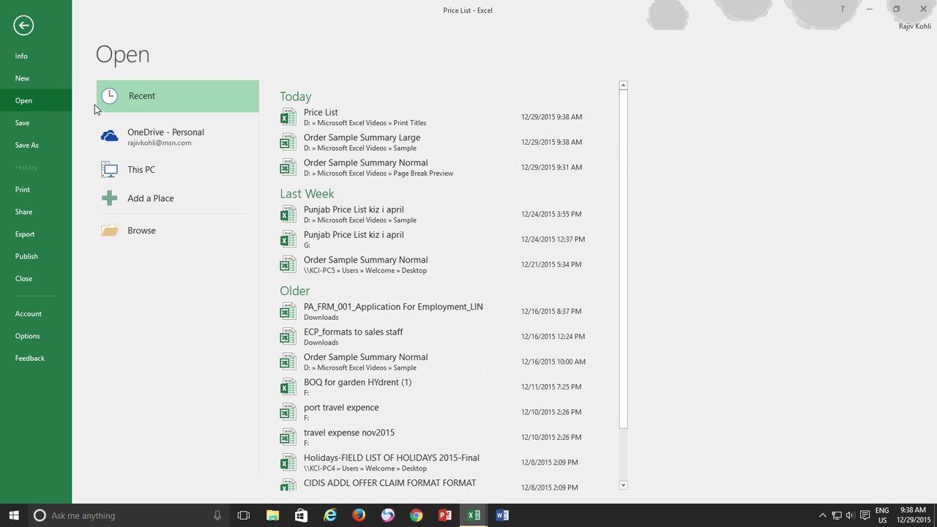
click(334, 164)
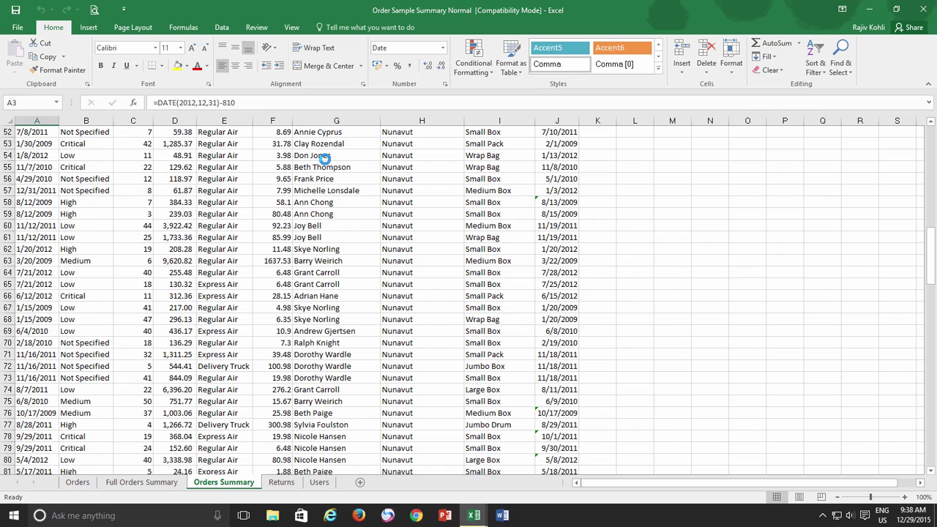
- Use Switch Windows to bring up the Price List workbook, followed by Order Sample Summary Large
click(291, 28)
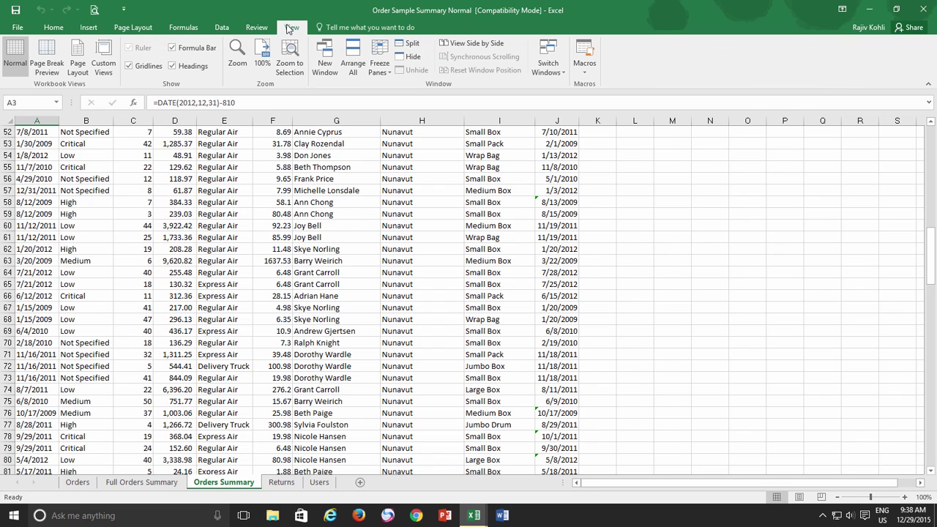
click(550, 72)
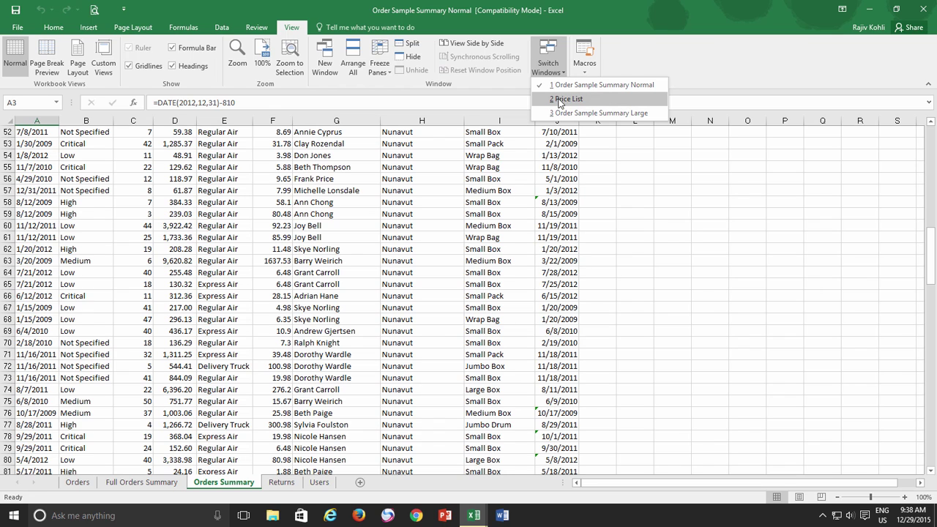
click(560, 101)
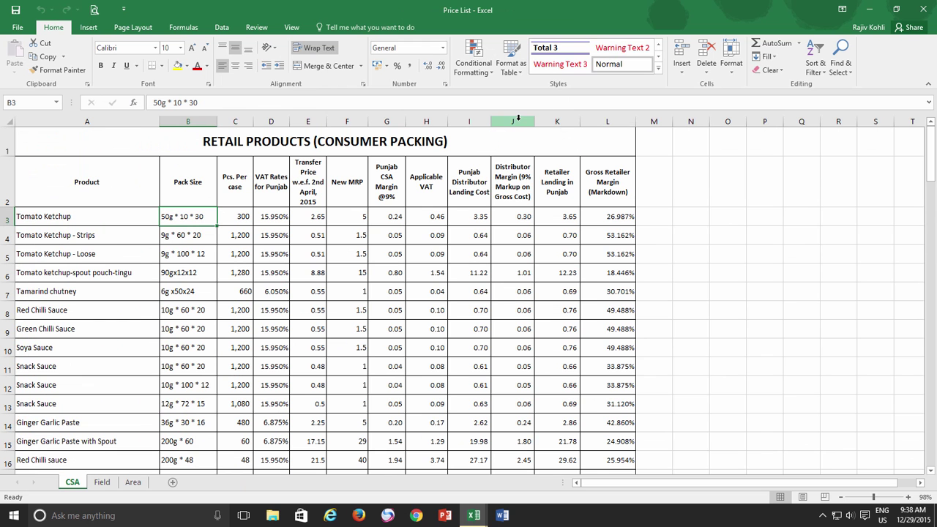
click(291, 27)
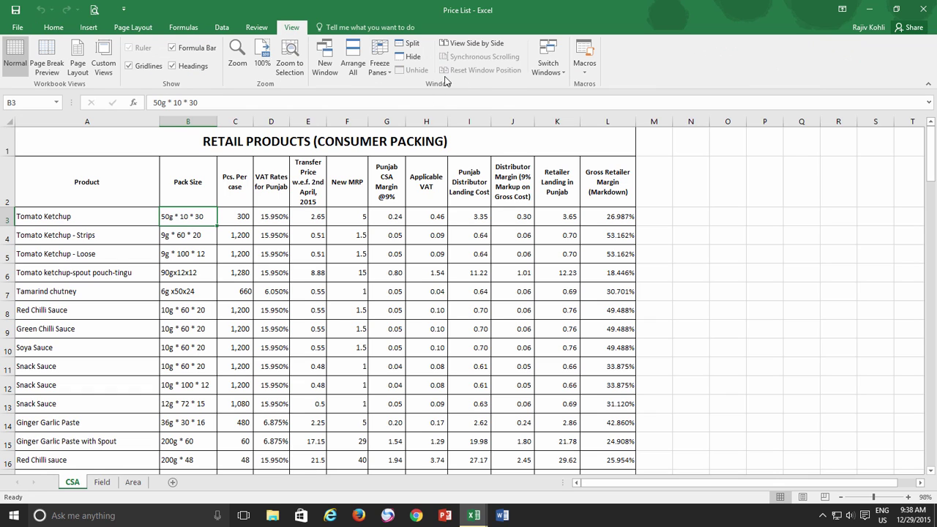
click(547, 68)
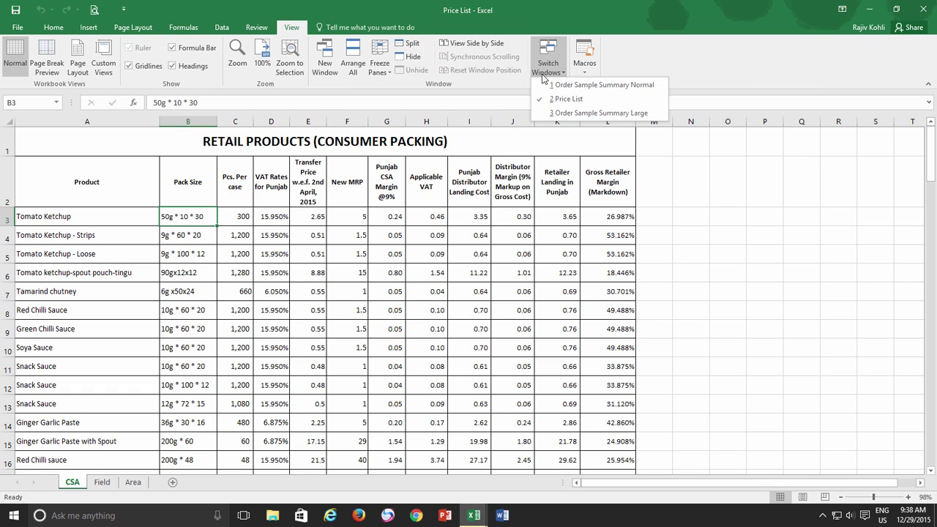
click(557, 114)
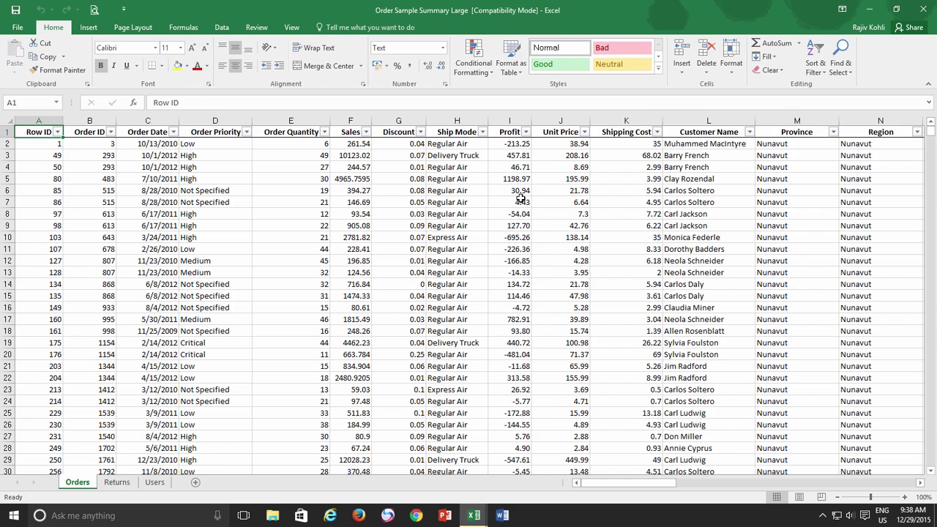
- Cycle through the open workbook windows and return to Order Sample Summary Large
key(ctrl+F6)
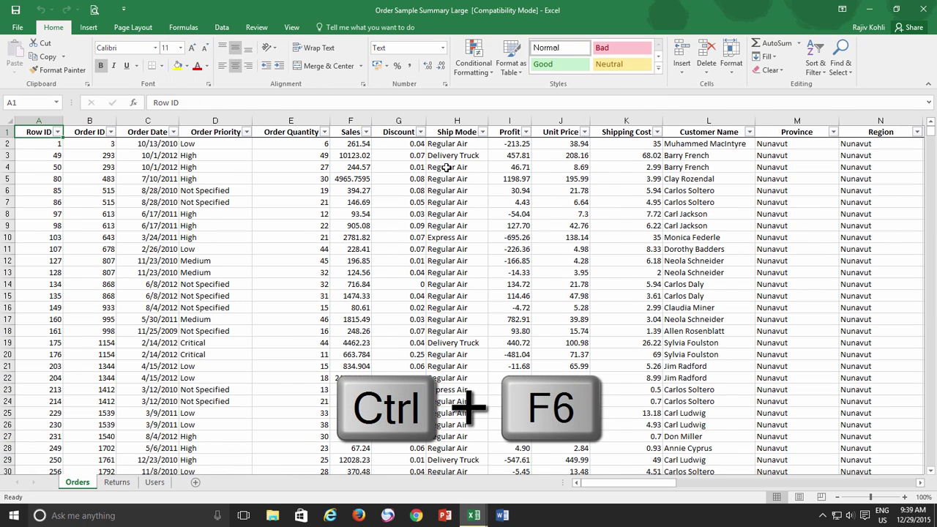
key(ctrl+F6)
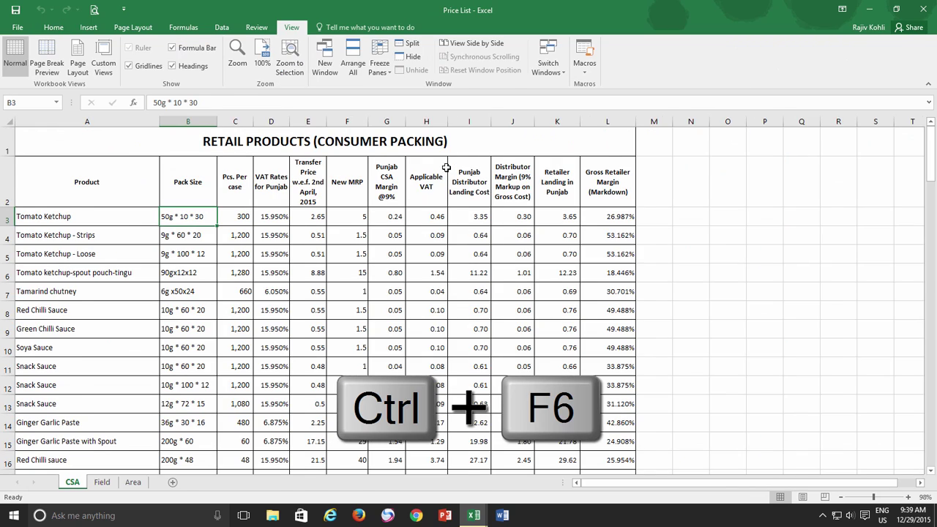
key(ctrl+F6)
key(ctrl+F6)
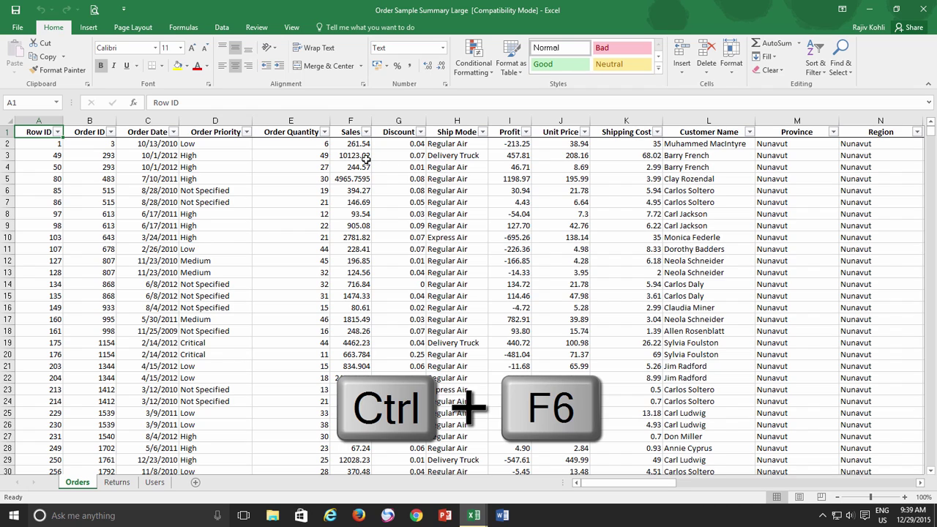
- Display the Insert commands in both Order Sample Summary Large and Price List, ending back in Order Sample Summary Large
click(89, 27)
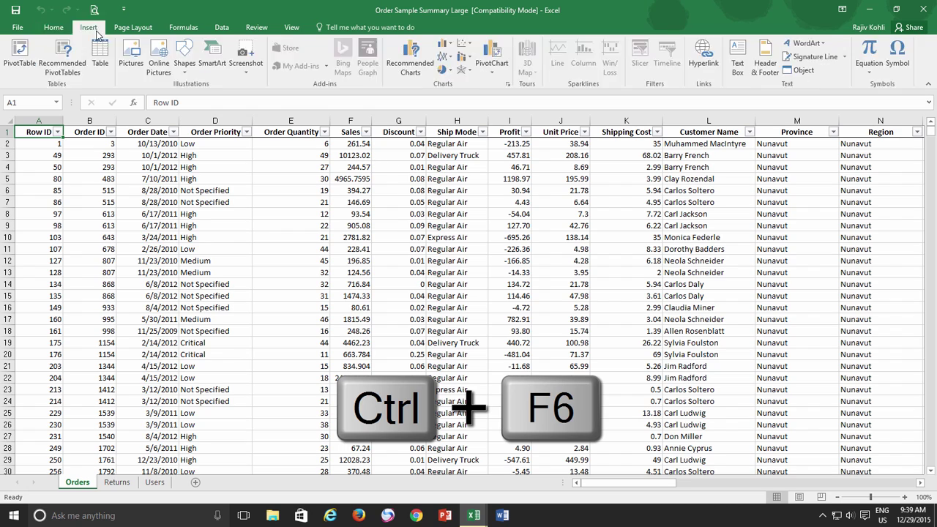
mouse_move(473, 516)
click(474, 472)
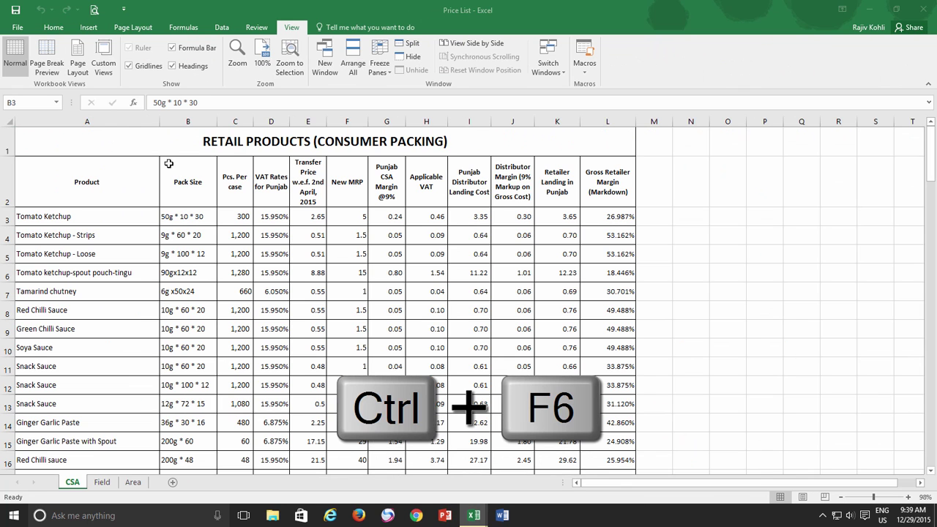
click(88, 27)
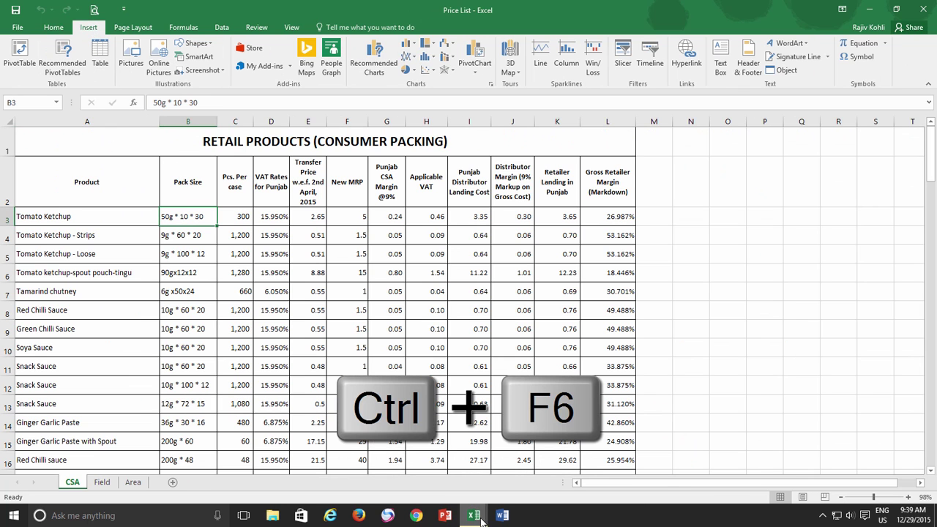
mouse_move(474, 515)
click(388, 474)
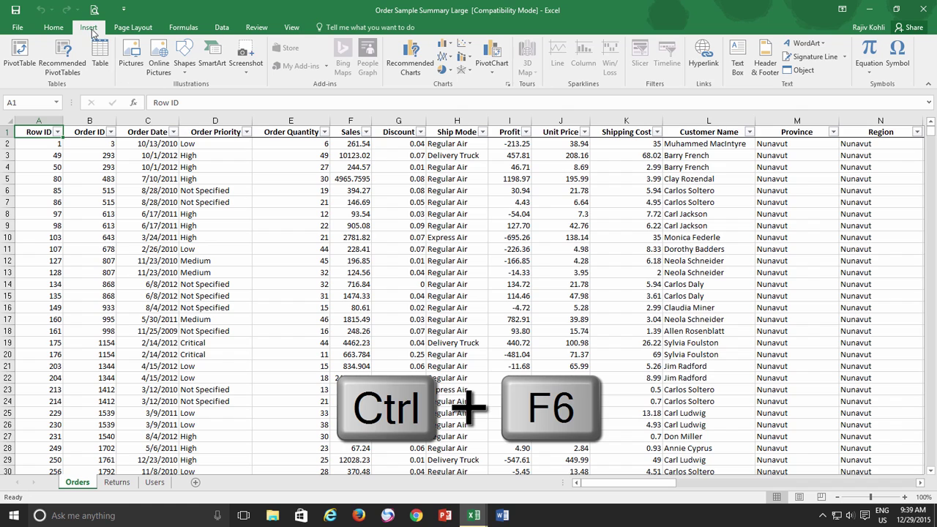
- Cycle repeatedly through the three open workbooks, comparing their Insert commands, and end on Order Sample Summary Large
key(ctrl+F6)
key(ctrl+F6)
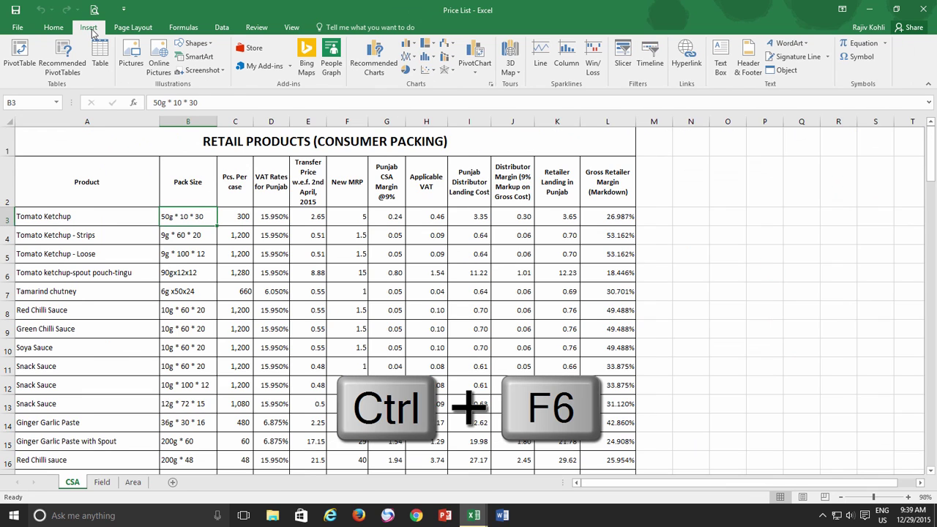
key(ctrl+F6)
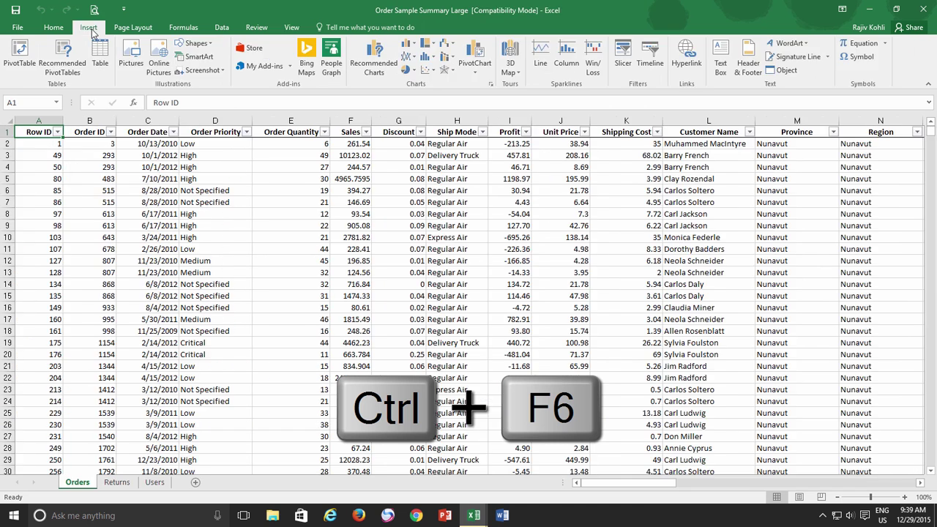
key(ctrl+F6)
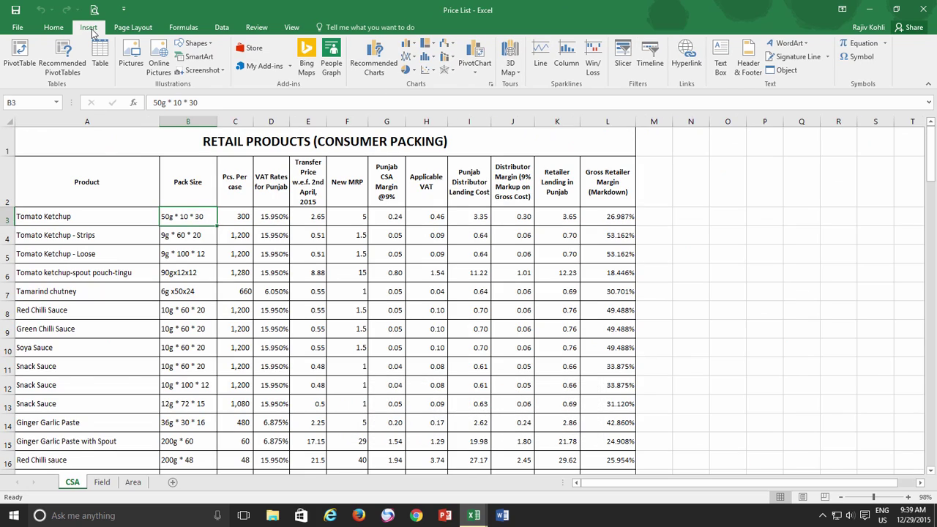
key(ctrl+F6)
key(ctrl+F6)
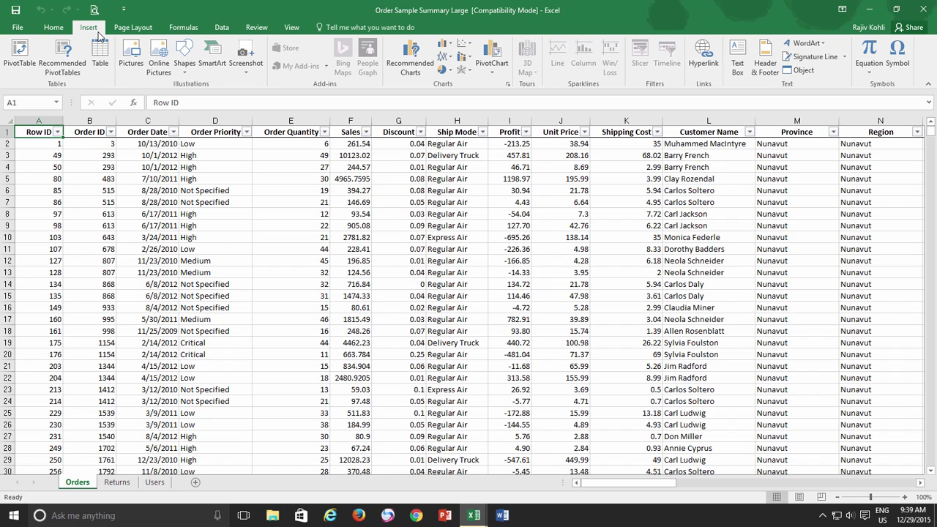
- Arrange all open workbook windows using the Tiled layout
click(289, 28)
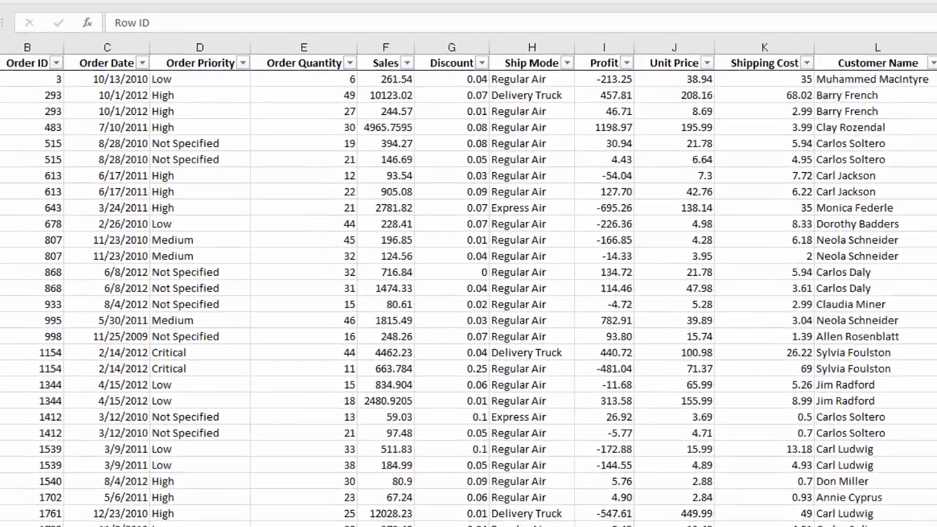
click(353, 66)
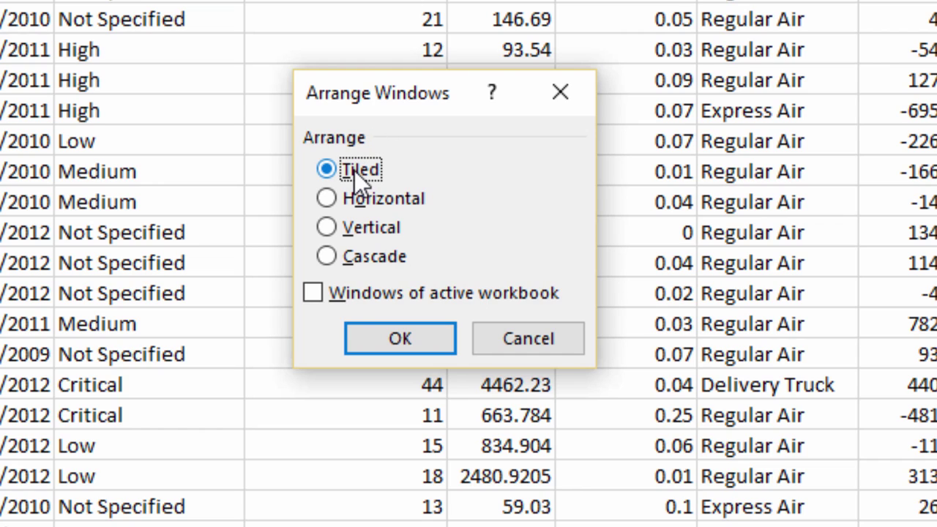
click(334, 227)
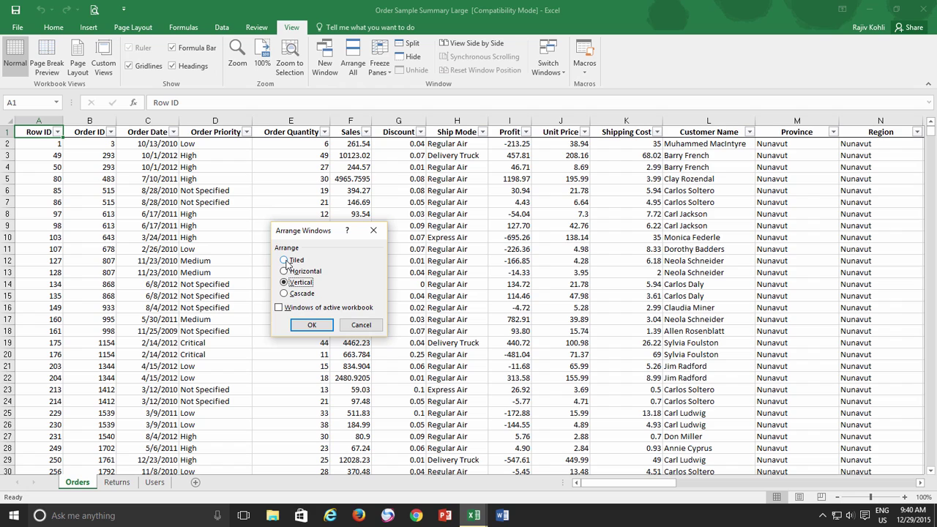
click(287, 262)
click(313, 326)
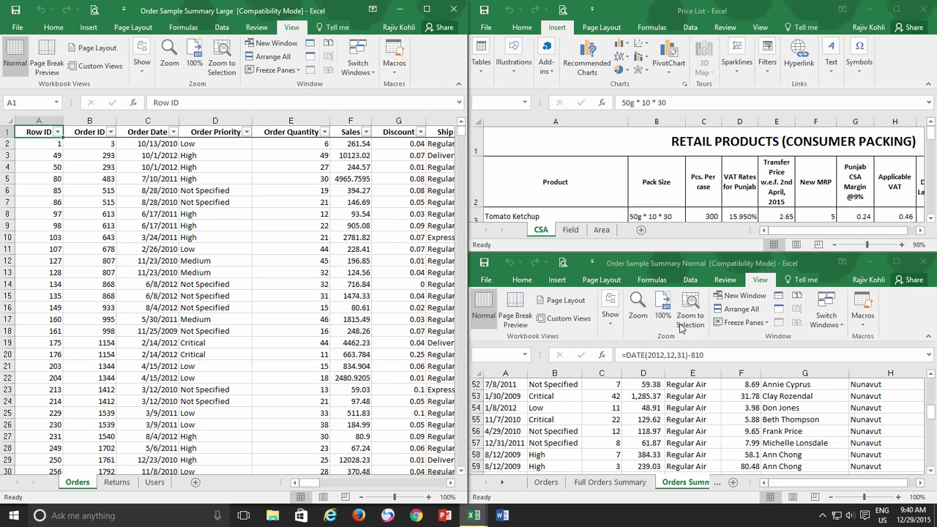
- Collapse the ribbon in the Order Sample Summary Normal window
click(762, 284)
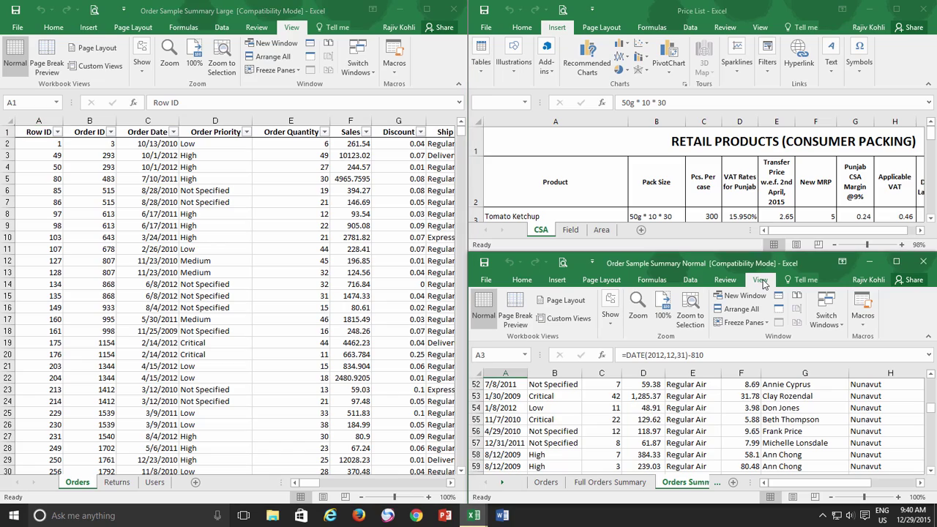
double_click(761, 283)
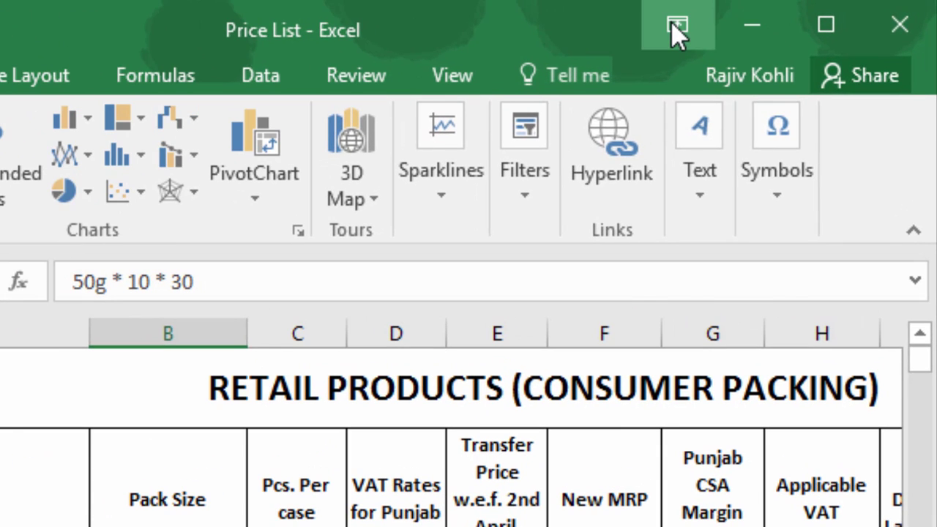
- Collapse the ribbon in the Price List window so that only its tabs are displayed
click(678, 28)
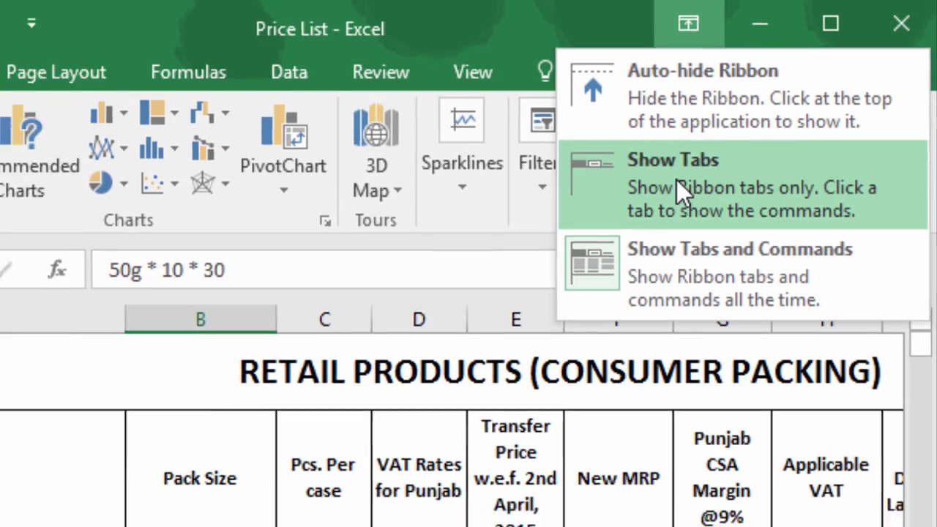
click(665, 186)
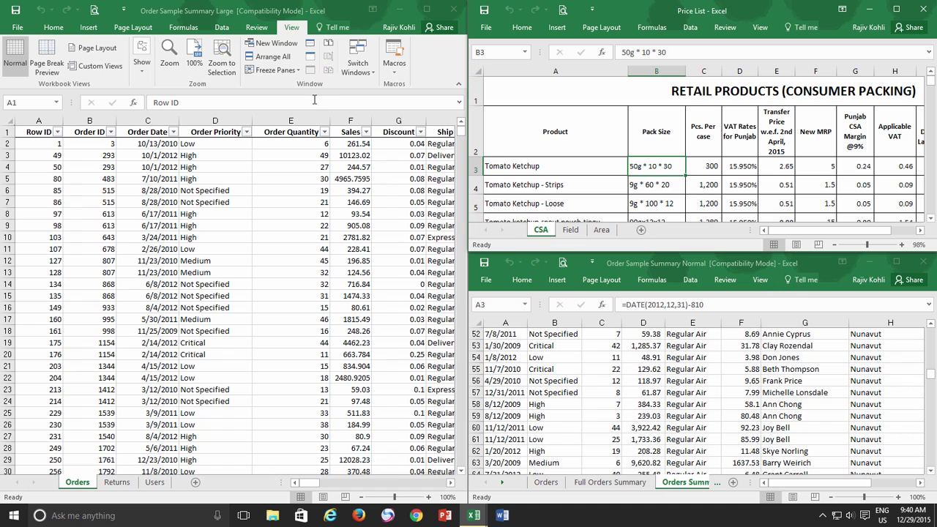
- Arrange all open workbook windows using the Vertical layout
click(269, 57)
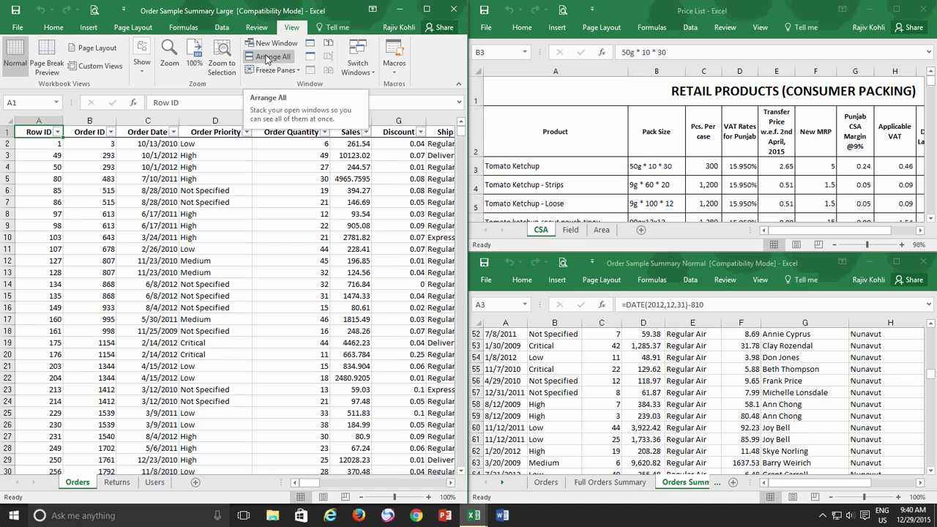
click(269, 57)
click(301, 282)
click(312, 324)
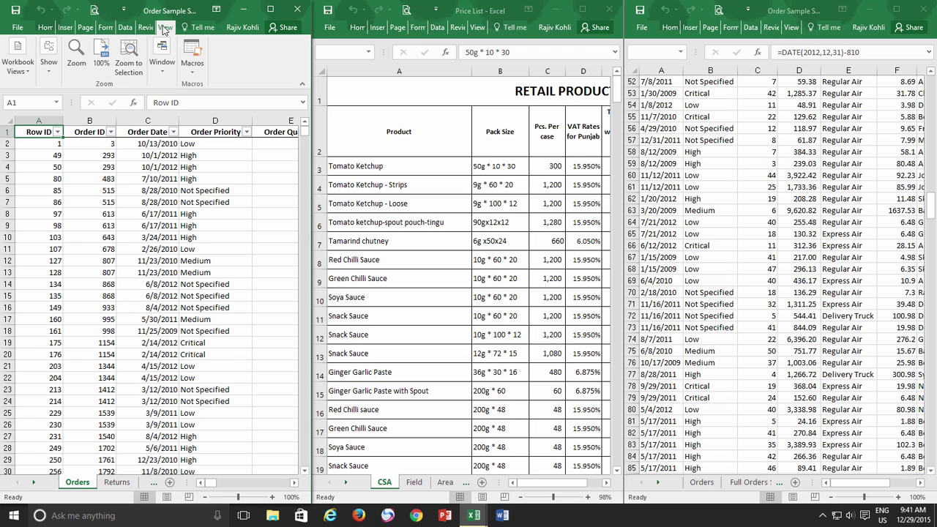
- Rearrange all open workbook windows using the Horizontal layout
click(161, 63)
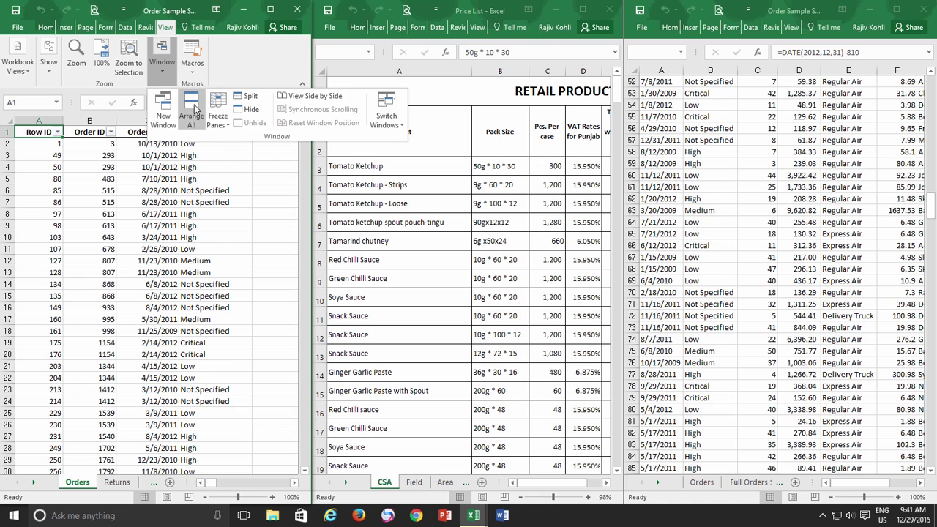
click(191, 110)
click(272, 236)
click(316, 326)
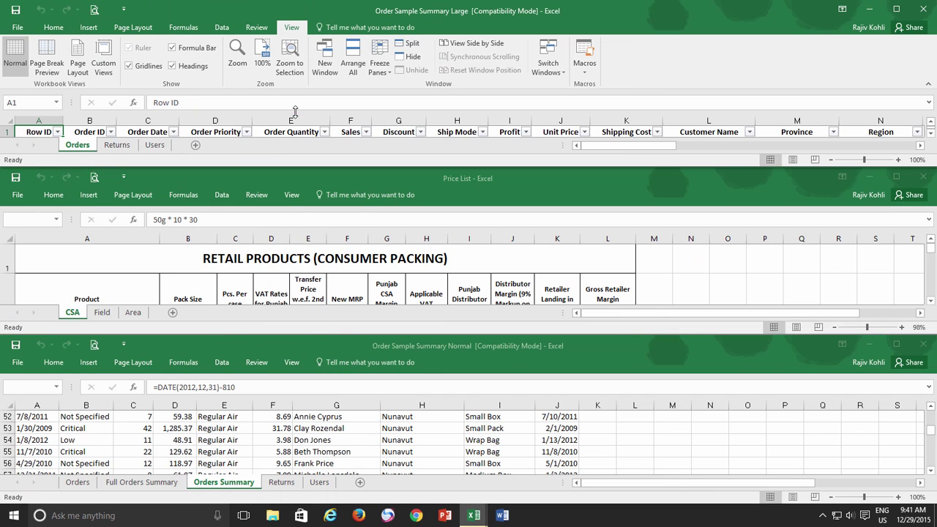
- Rearrange all open workbook windows using the Cascade layout
click(350, 74)
click(302, 294)
click(311, 324)
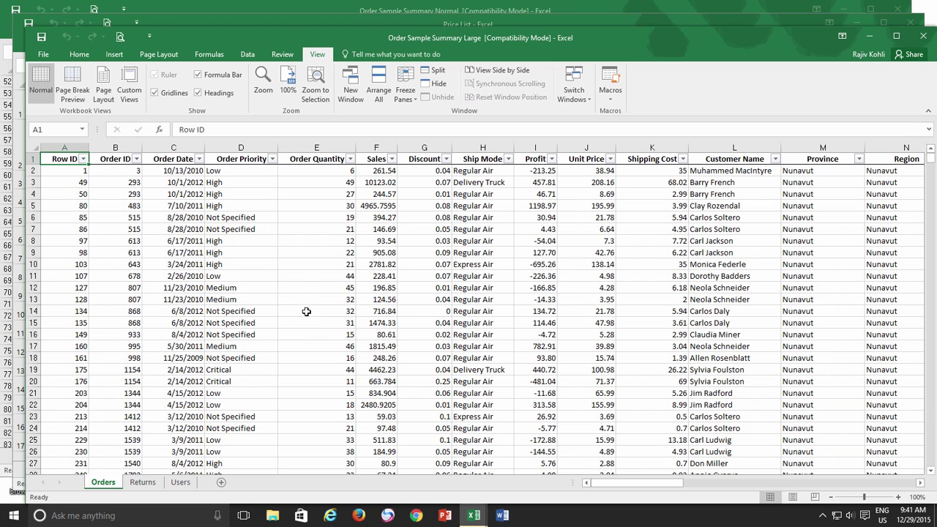
- Bring Price List to the front of the cascade and preview the other open Excel windows
click(244, 20)
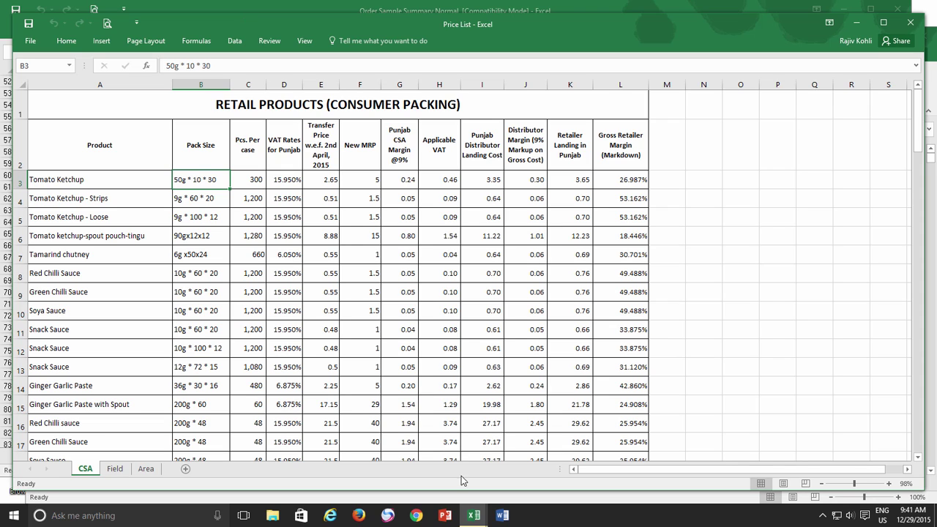
mouse_move(472, 516)
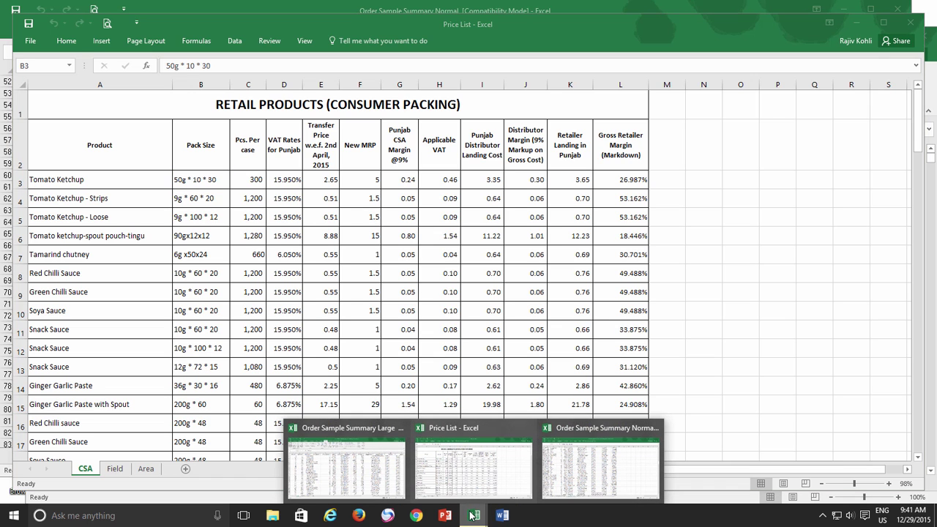
mouse_move(342, 449)
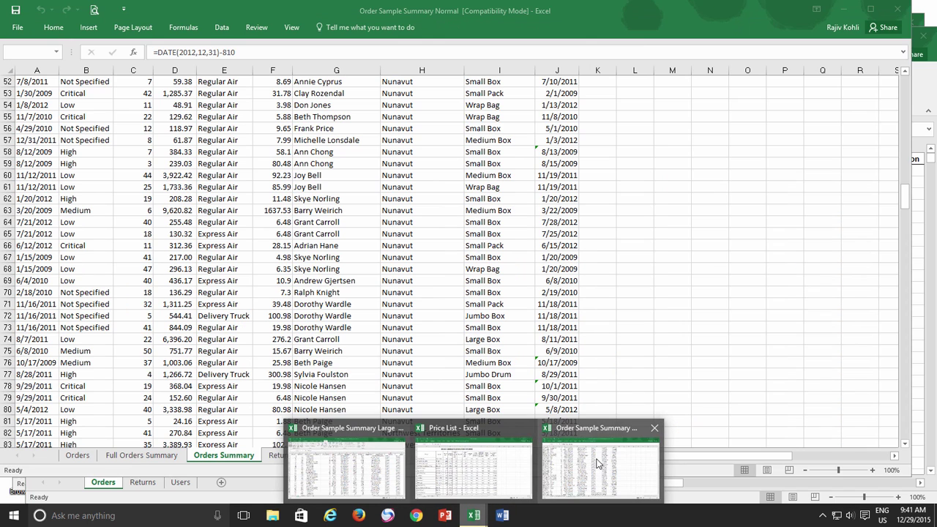
- Restore the full ribbon with the View commands displayed in Order Sample Summary Normal and in Price List
click(596, 464)
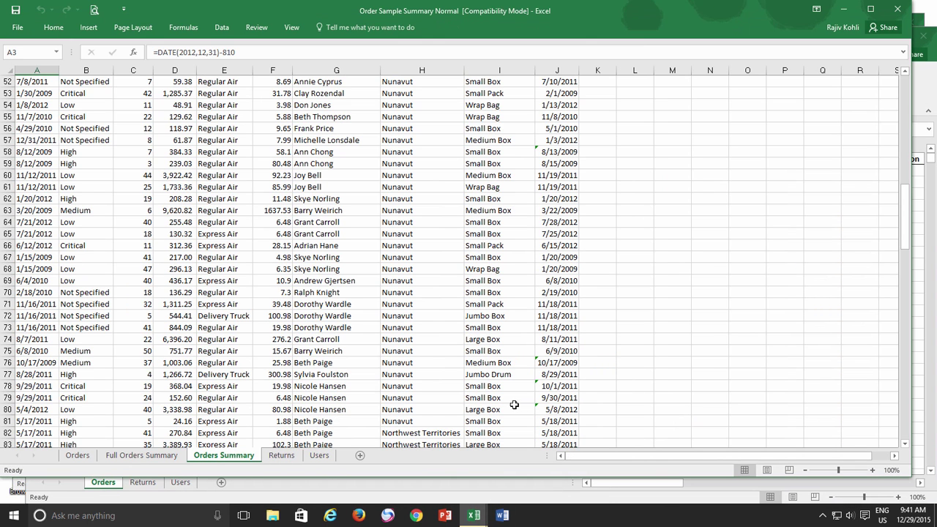
double_click(291, 29)
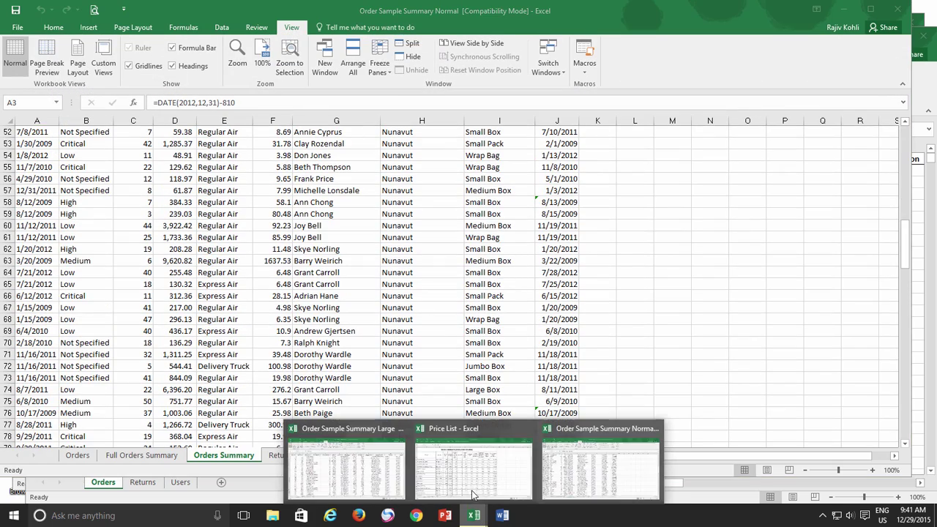
click(475, 458)
click(305, 42)
click(305, 42)
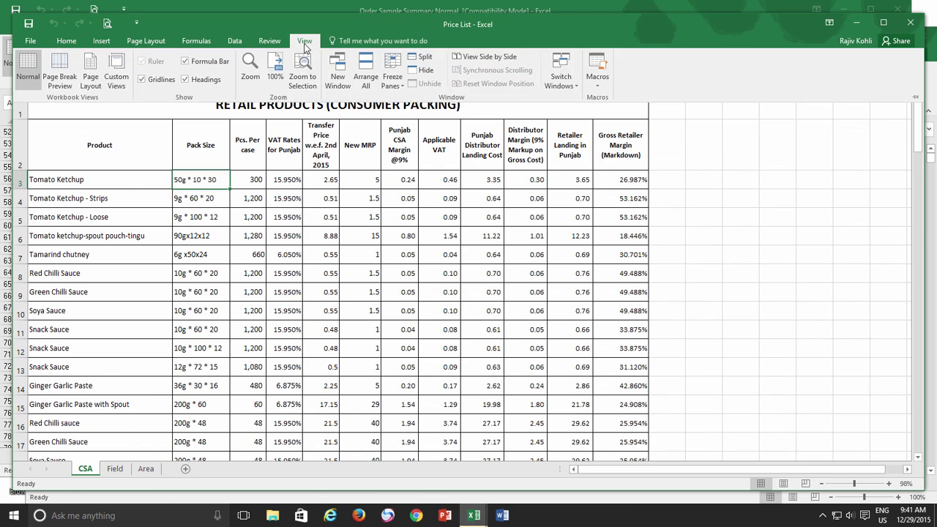
- Switch to Order Sample Summary Large, dismiss the window arrangement options without changes and maximize its window
mouse_move(473, 515)
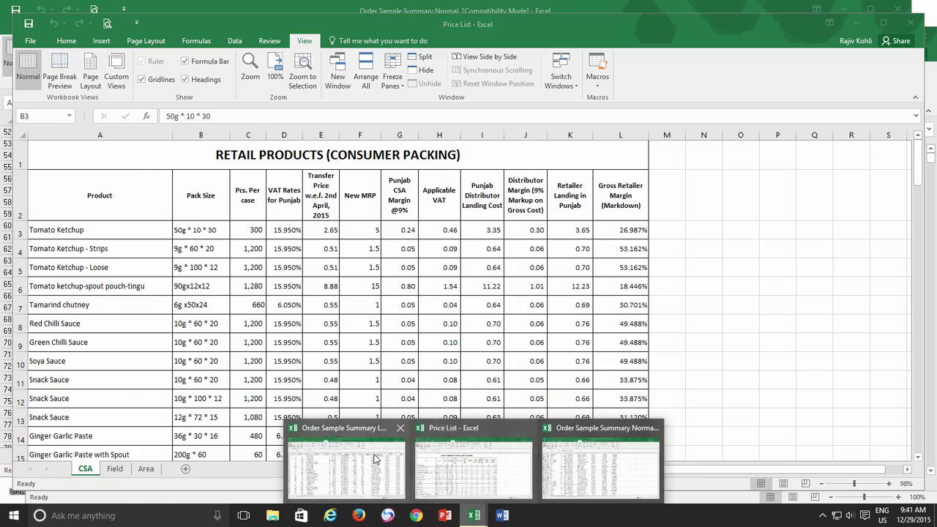
click(348, 468)
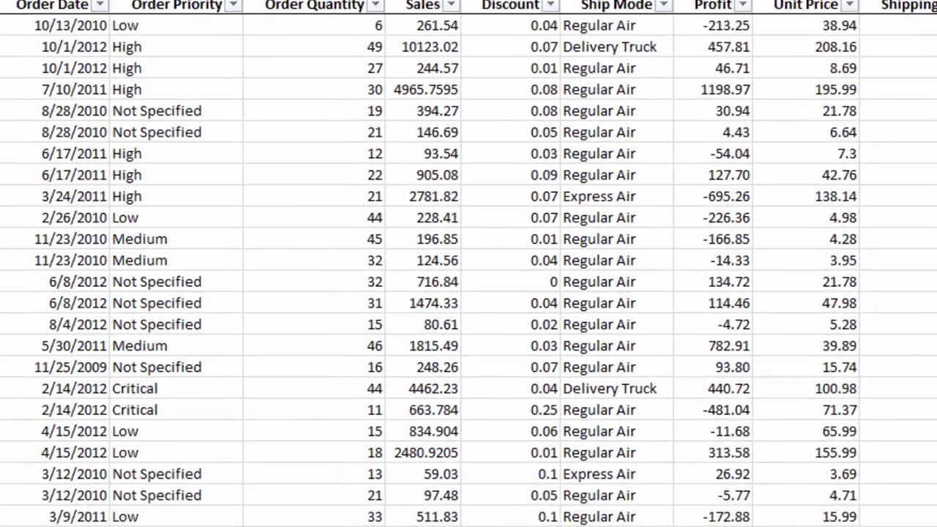
click(381, 76)
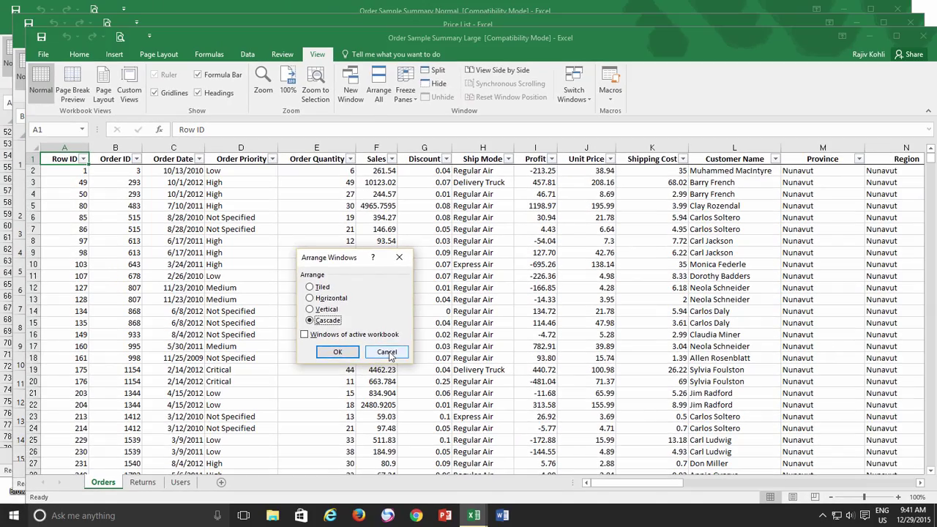
click(387, 352)
double_click(358, 38)
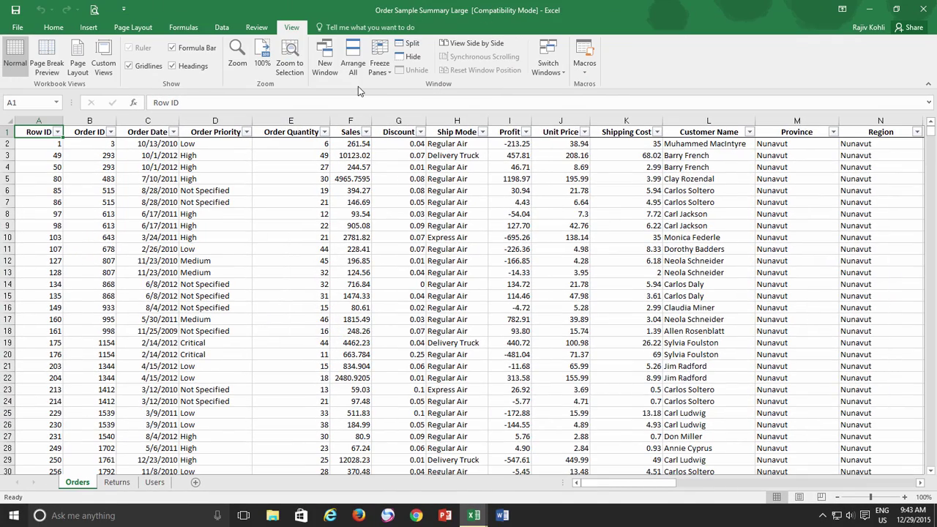
- View Price List and Order Sample Summary Normal side by side and scroll both synchronously down to row 32
click(492, 43)
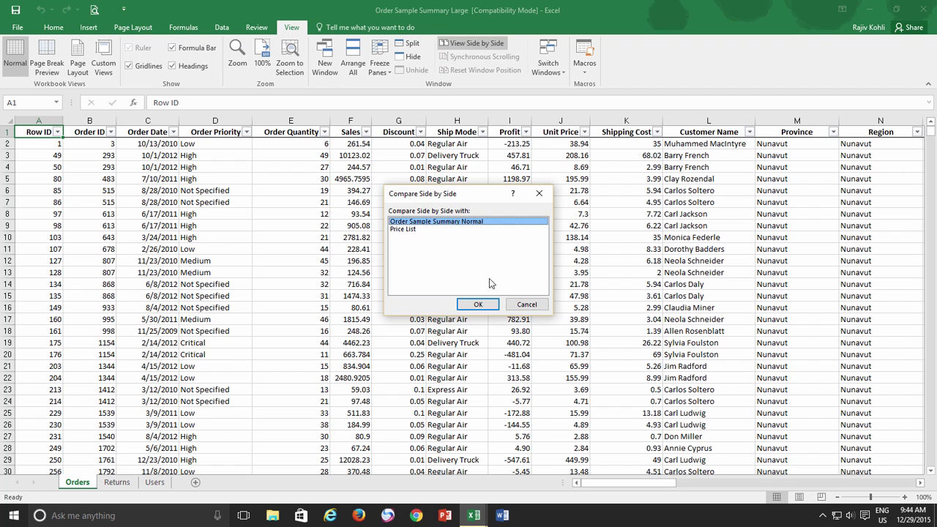
click(526, 304)
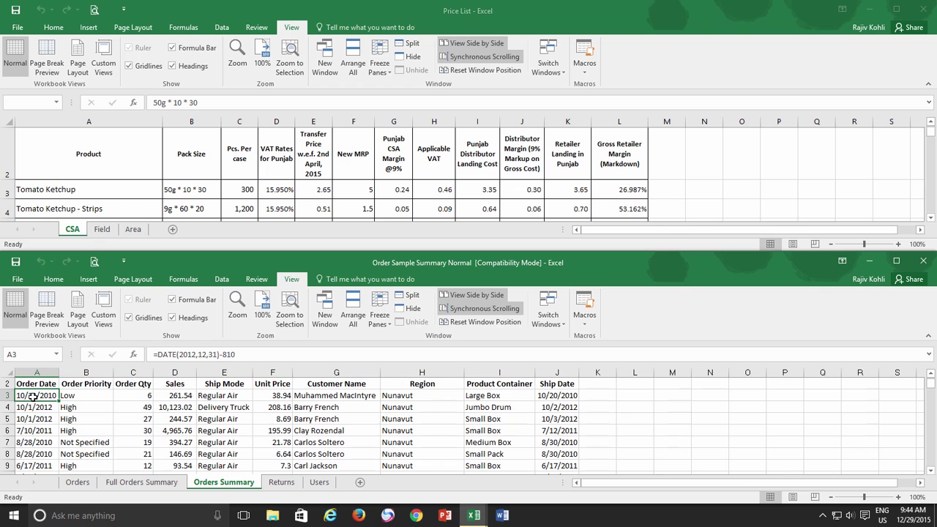
scroll(34, 396, down, 3)
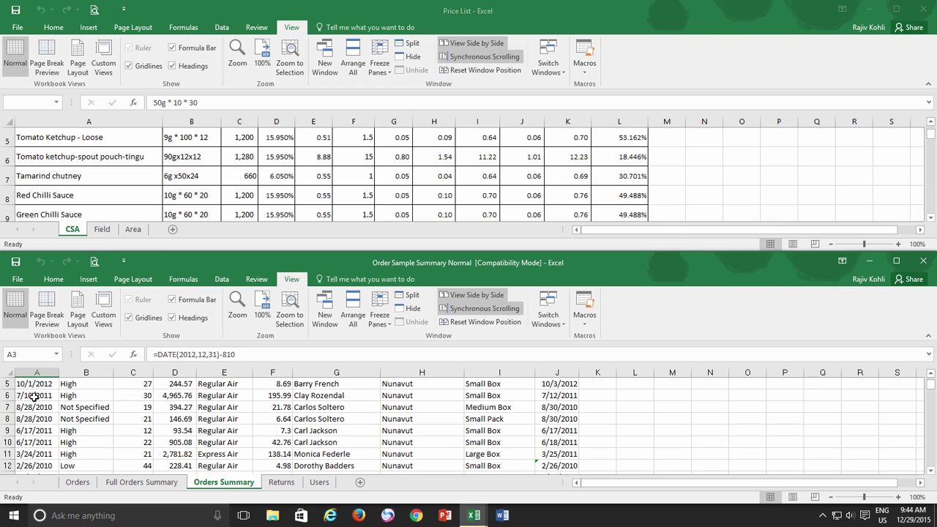
scroll(34, 396, down, 3)
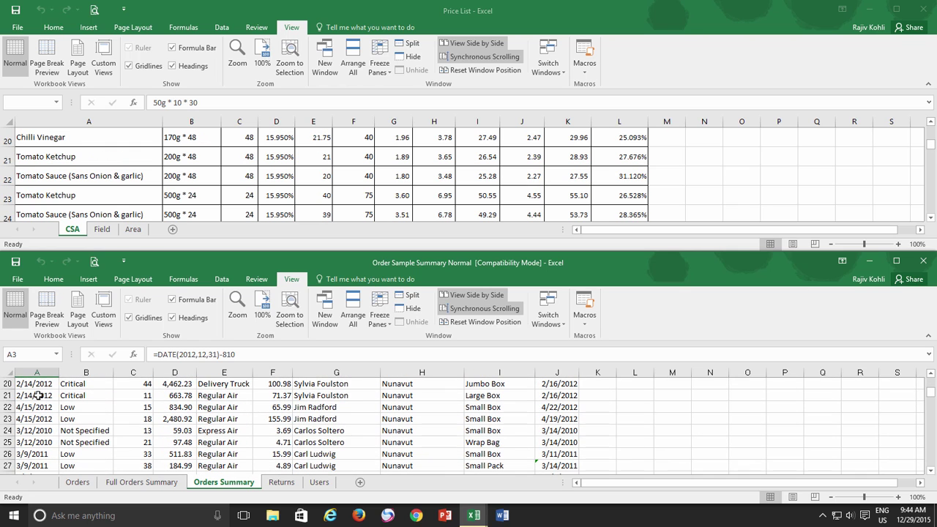
scroll(37, 395, down, 1)
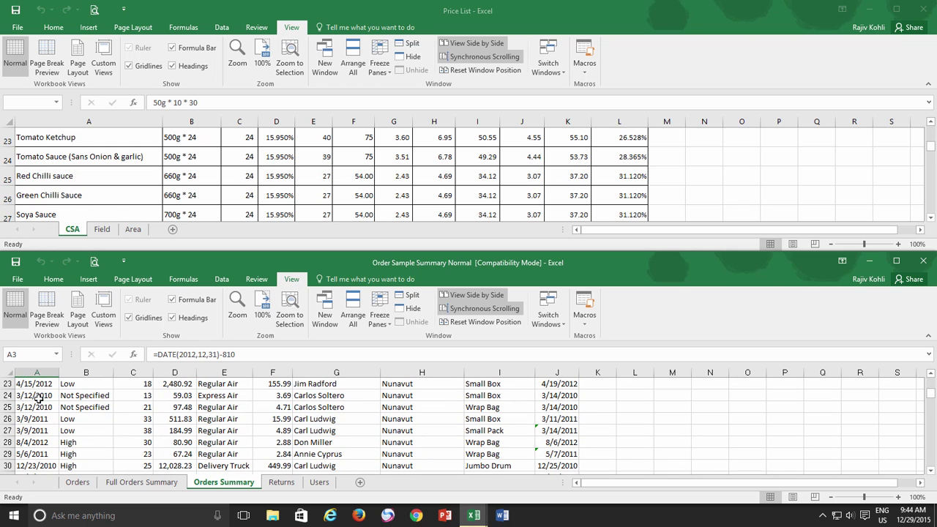
scroll(38, 398, down, 1)
scroll(37, 398, down, 1)
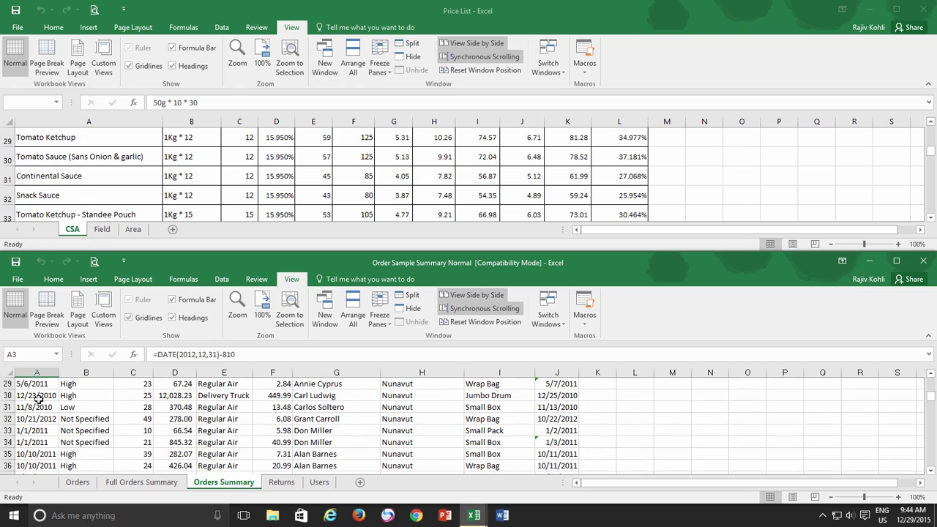
scroll(53, 390, down, 1)
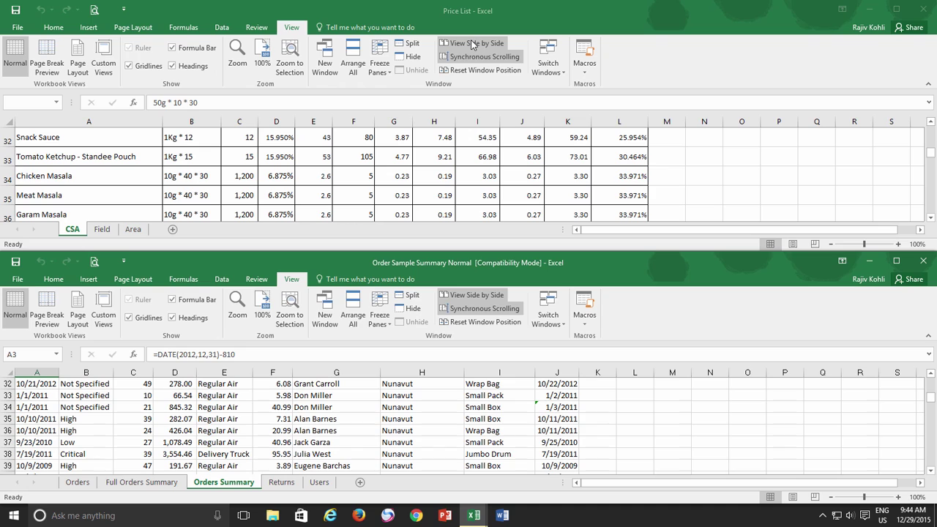
- Arrange the Price List and Order Sample Summary Normal windows vertically for the side-by-side comparison
click(349, 64)
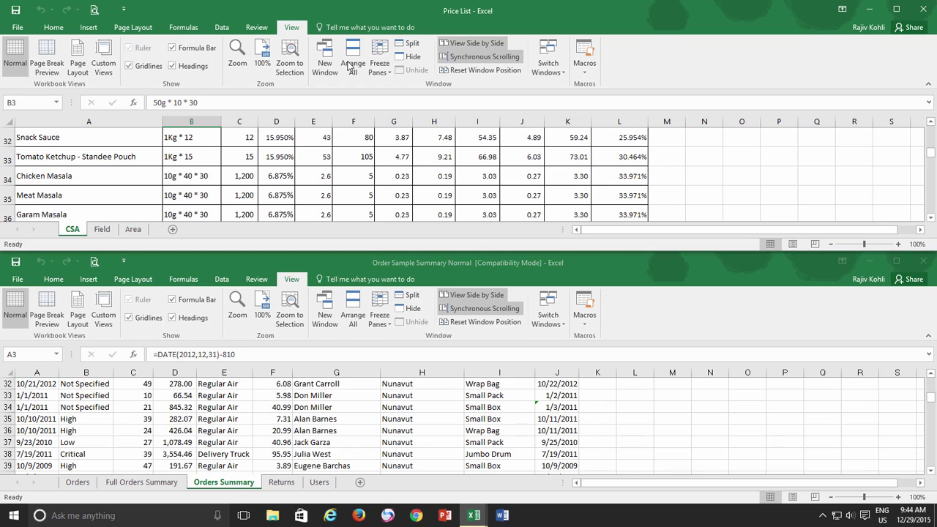
click(349, 65)
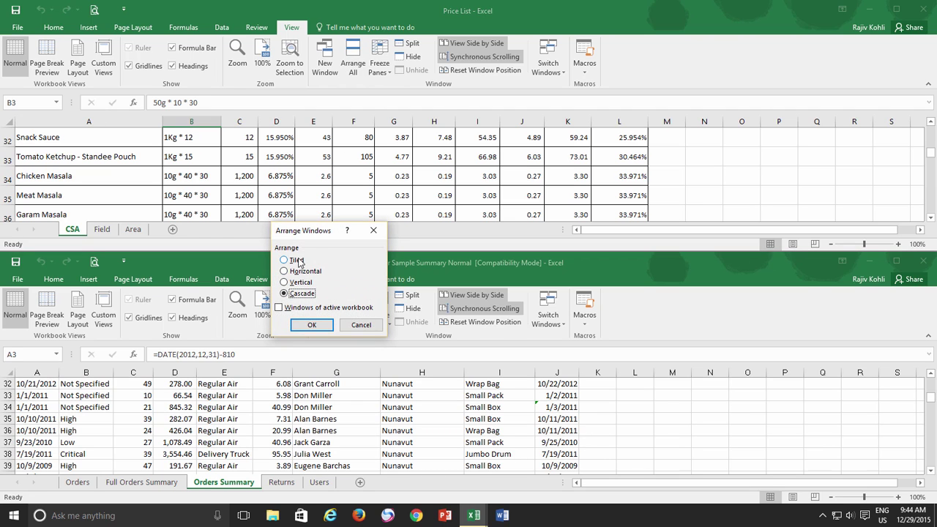
click(300, 283)
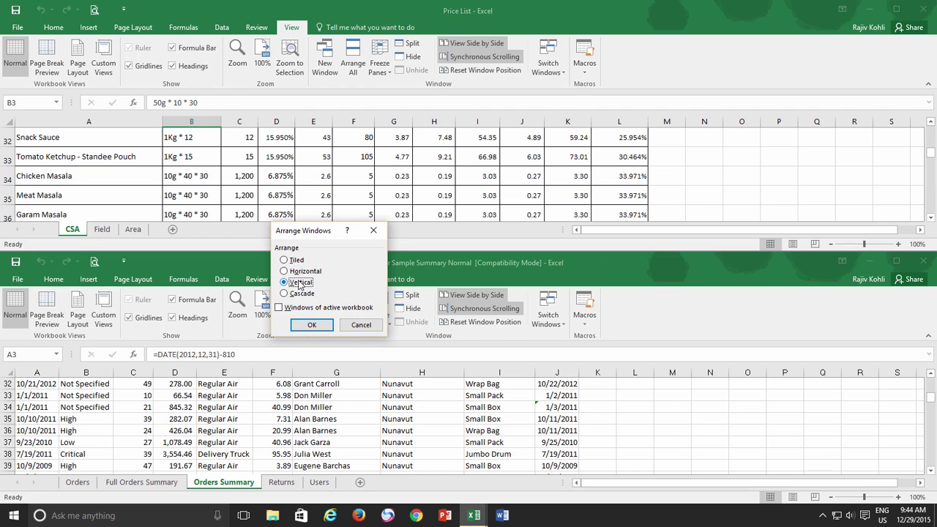
click(308, 327)
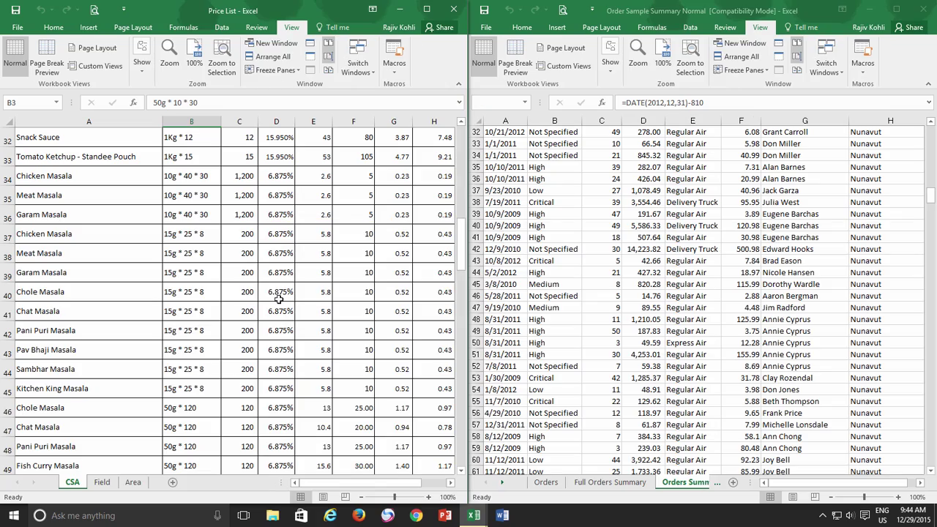
- Scroll Price List and Order Sample Summary Normal together in sync down to row 47
click(281, 297)
scroll(290, 285, down, 3)
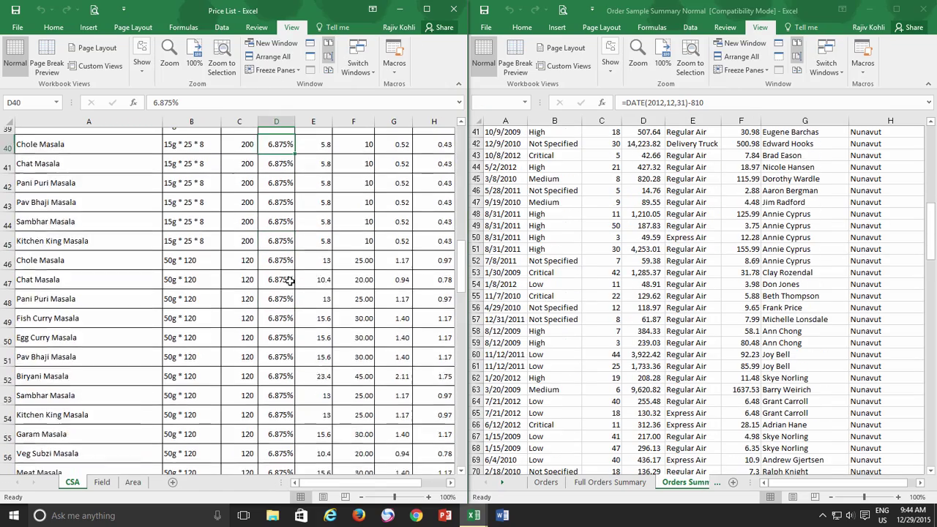
scroll(290, 281, down, 3)
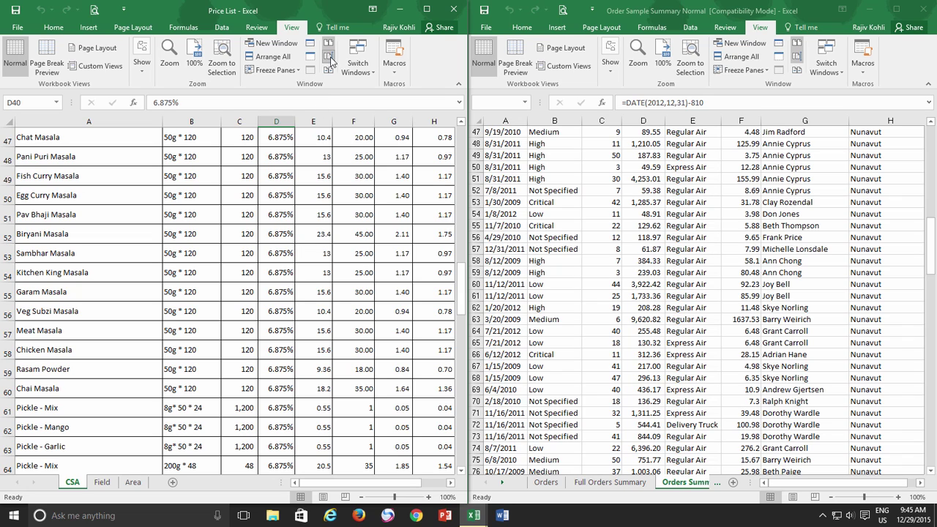
- Turn off synchronous scrolling and scroll independently to row 59 in Price List and row 62 in Order Sample Summary Normal
click(310, 207)
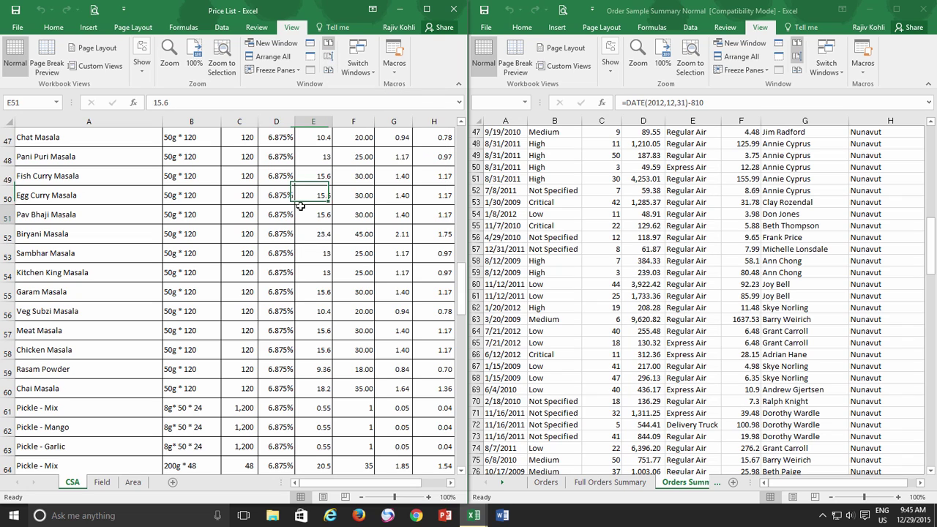
scroll(310, 207, down, 1)
scroll(310, 207, down, 4)
click(648, 179)
scroll(644, 179, down, 5)
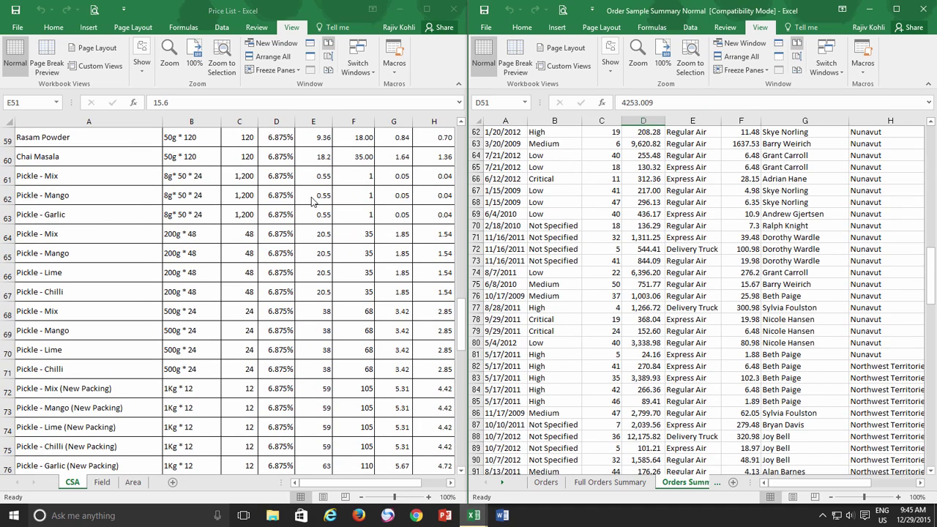
- Select cell E62 in Price List, narrow its window and widen Order Sample Summary Normal to fill the freed space
click(312, 194)
click(313, 194)
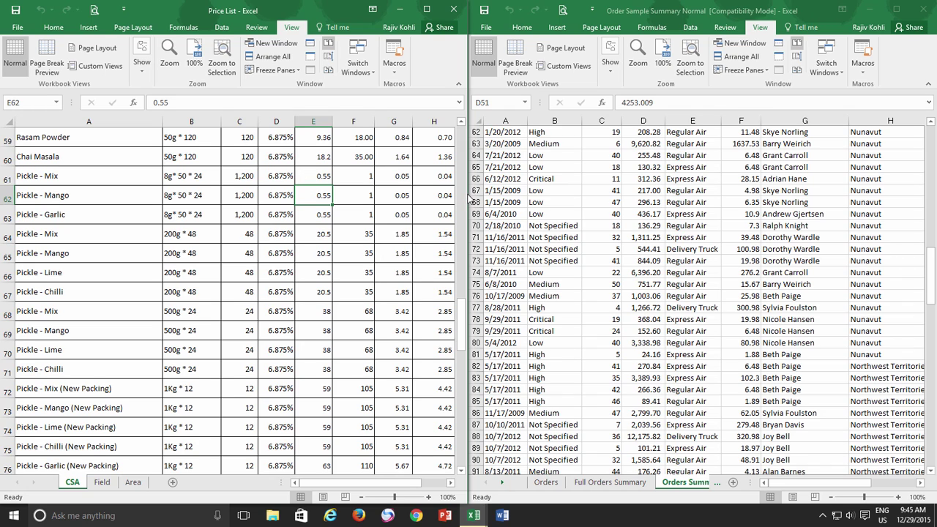
drag(470, 197, 355, 197)
drag(467, 203, 352, 206)
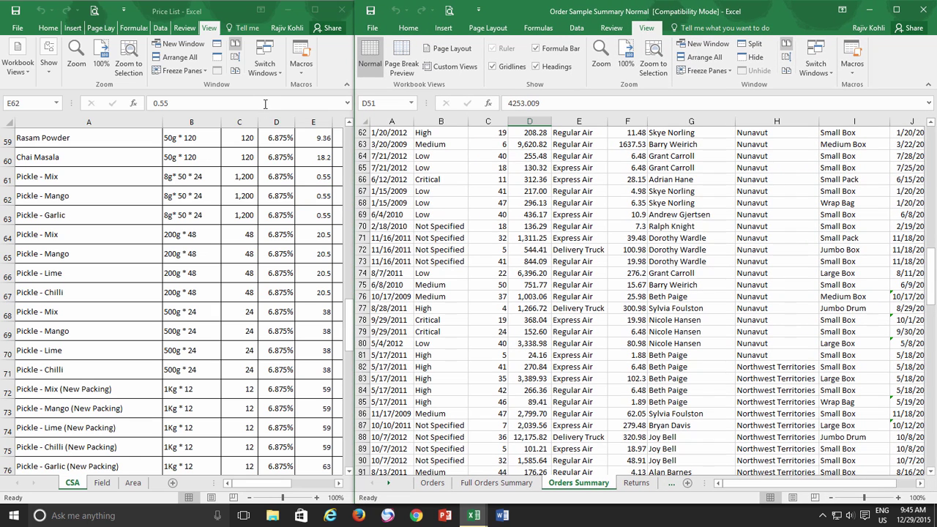
- Reset the compared windows so they share the screen equally, and end the side-by-side view
click(235, 74)
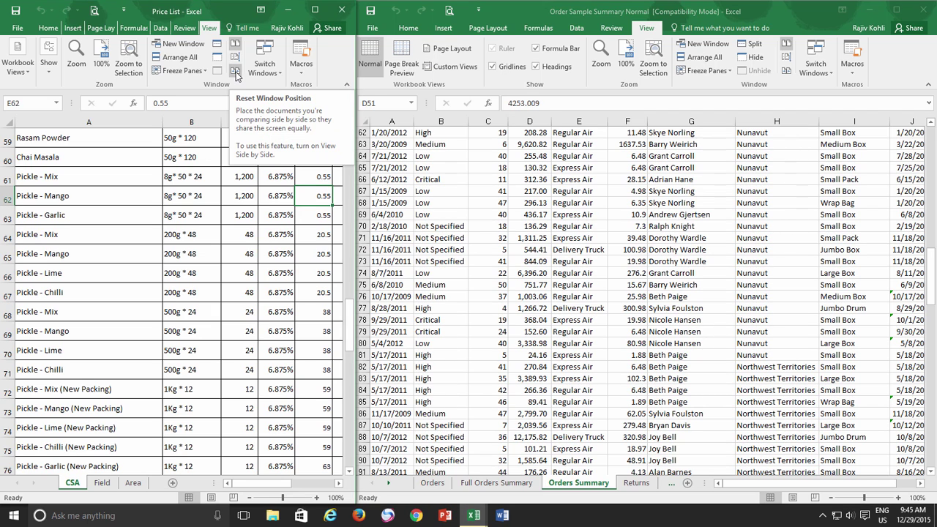
click(236, 71)
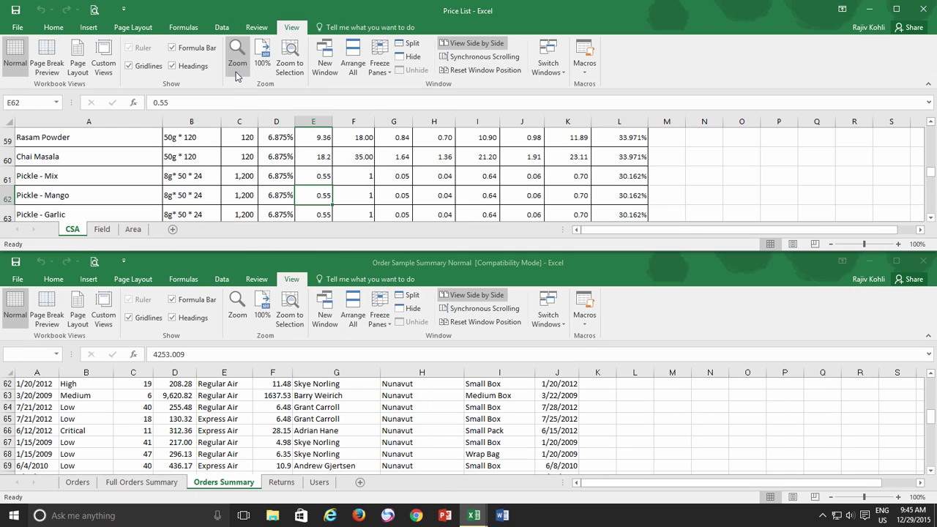
click(473, 44)
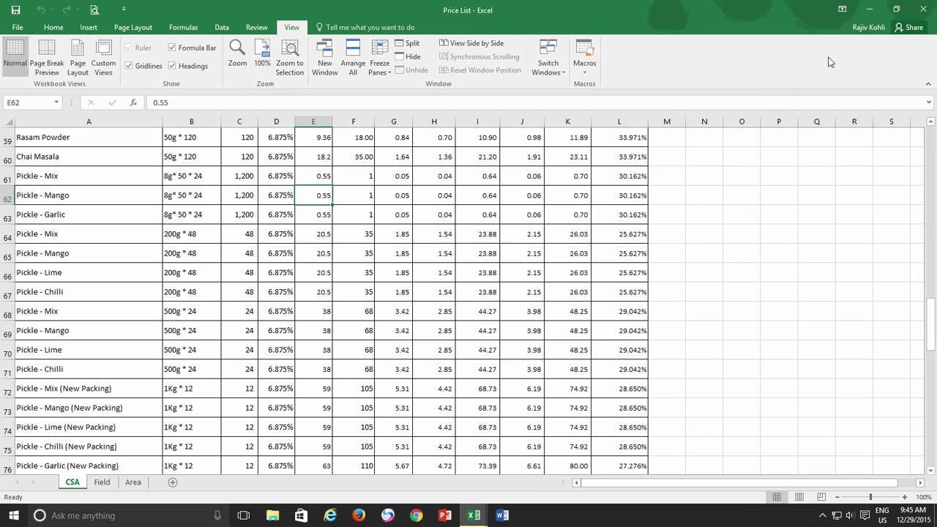
click(352, 73)
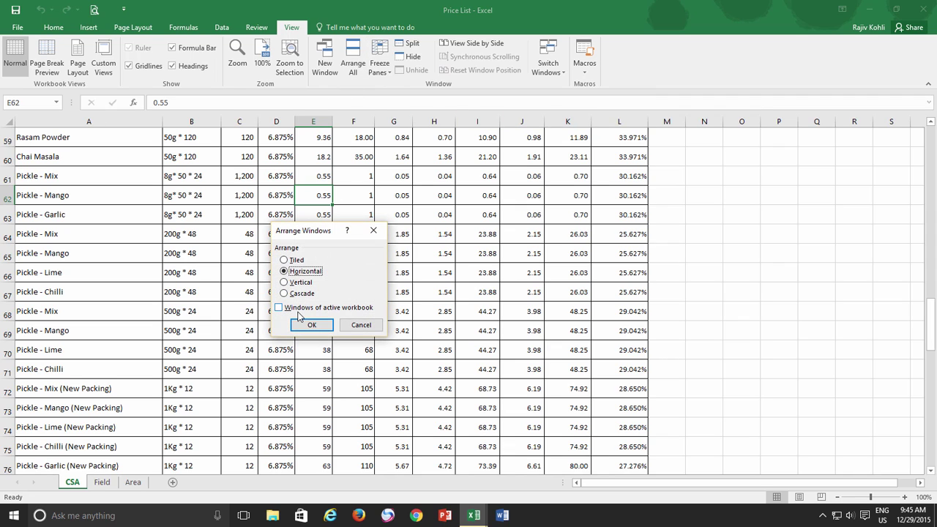
click(306, 324)
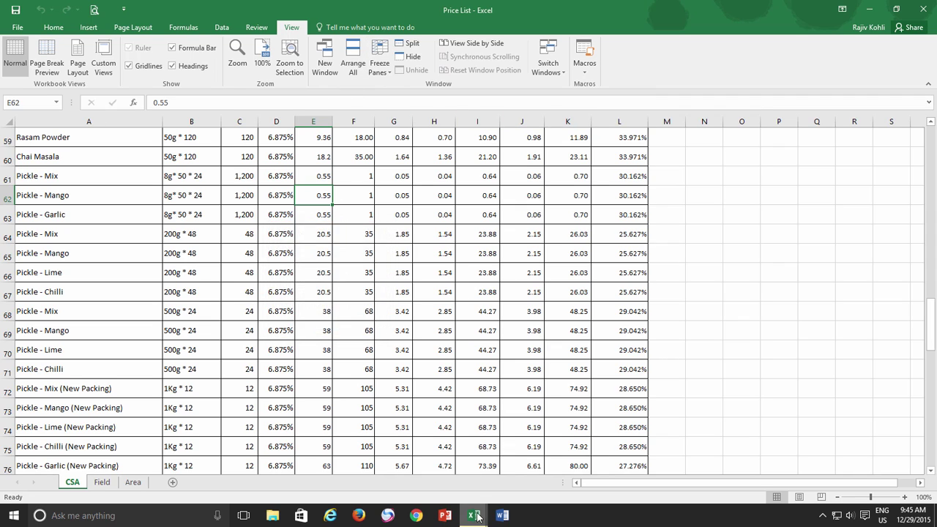
mouse_move(474, 514)
click(439, 481)
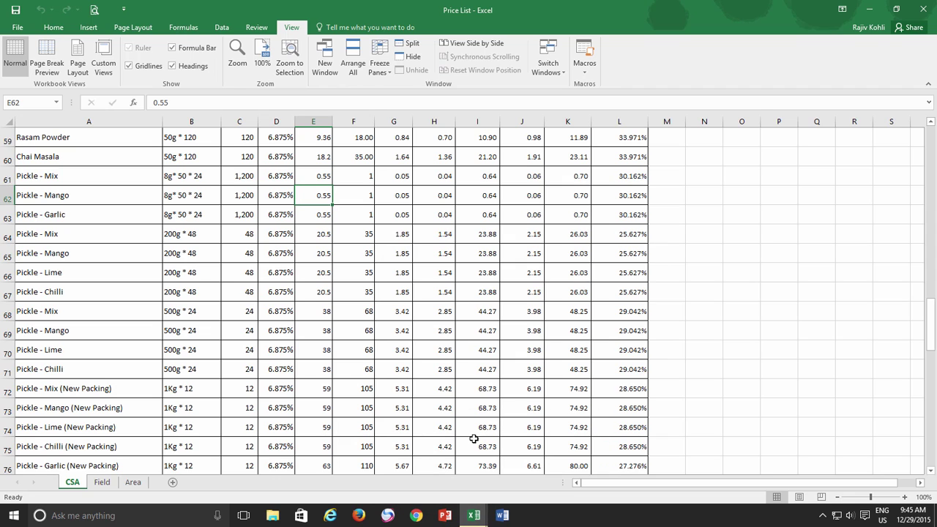
click(351, 70)
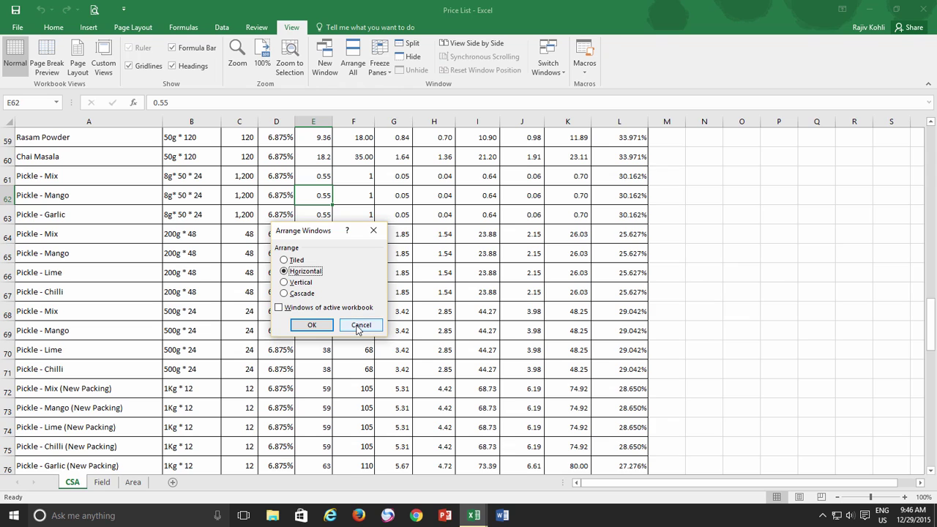
click(361, 326)
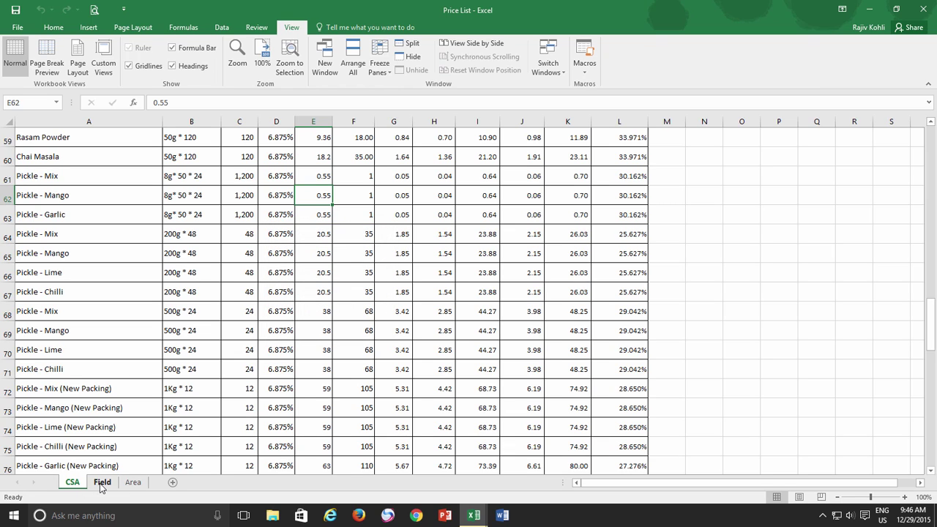
- Open a second window of the Price List workbook and display the Field sheet in Price List:2
mouse_move(475, 519)
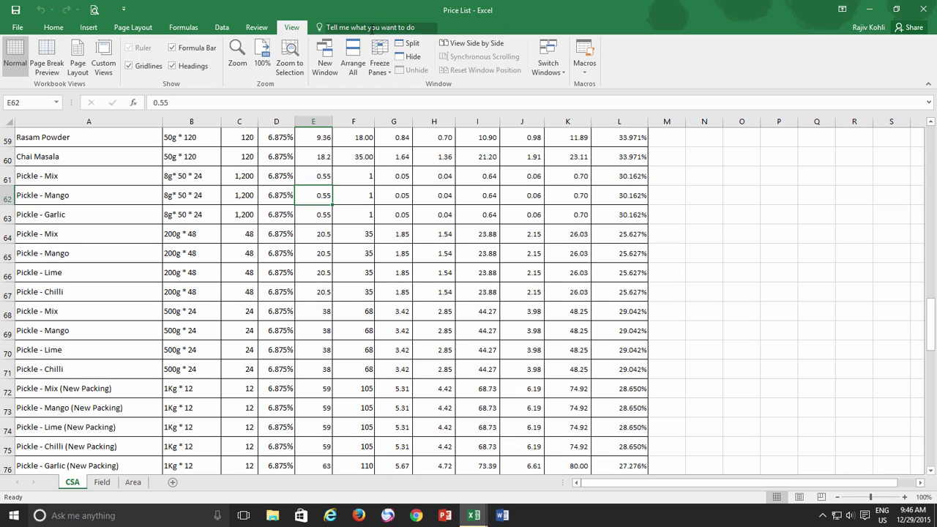
click(322, 65)
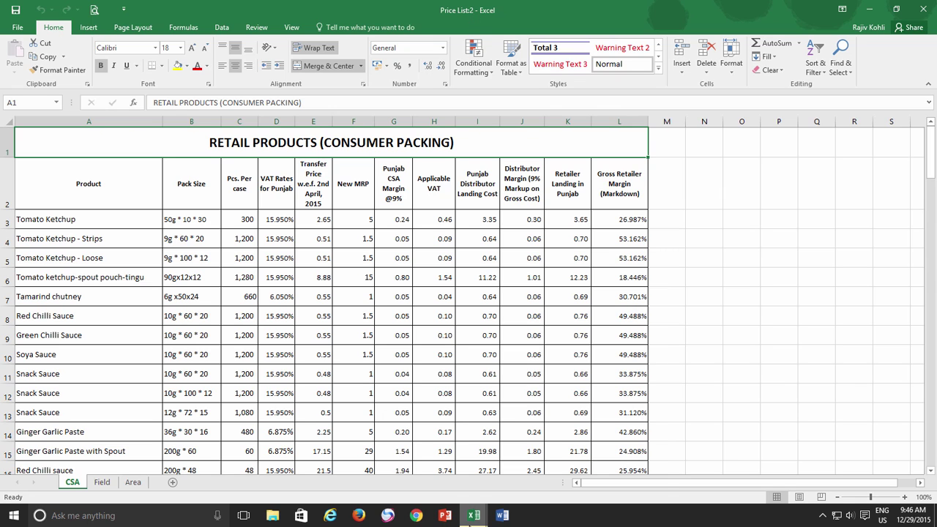
click(345, 455)
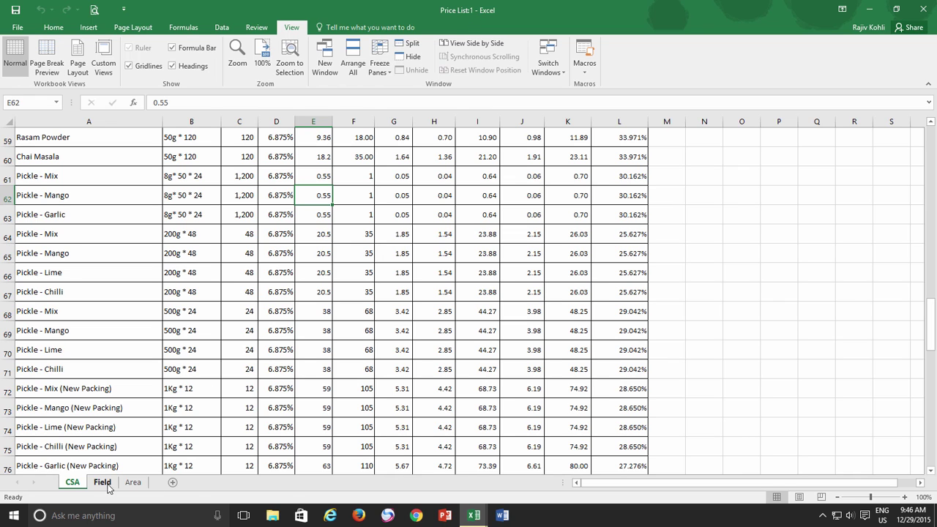
mouse_move(476, 519)
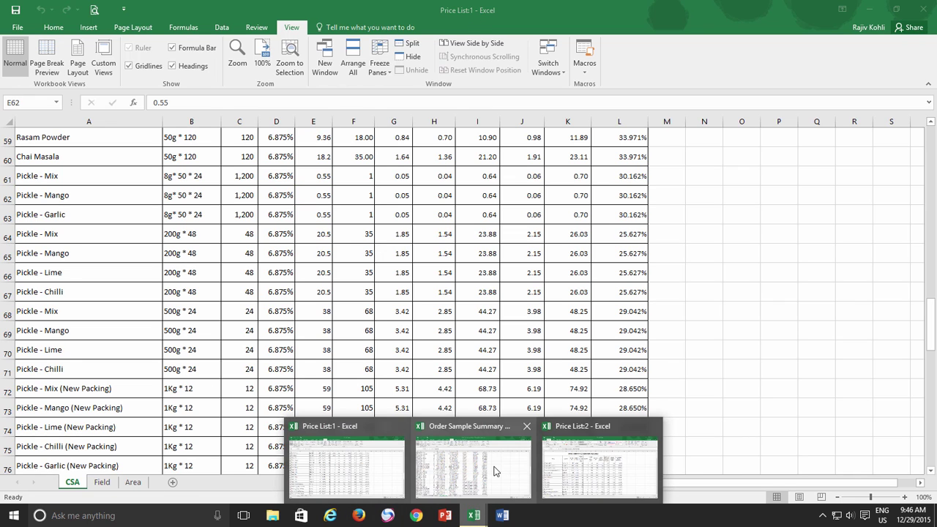
click(579, 461)
click(102, 482)
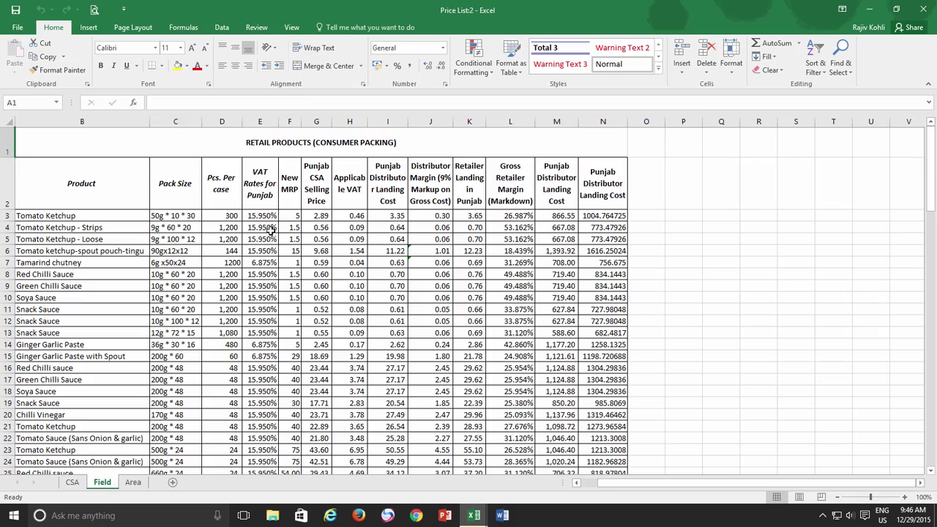
- Arrange only the windows of the active Price List workbook horizontally and make Price List:1 the active window
click(292, 27)
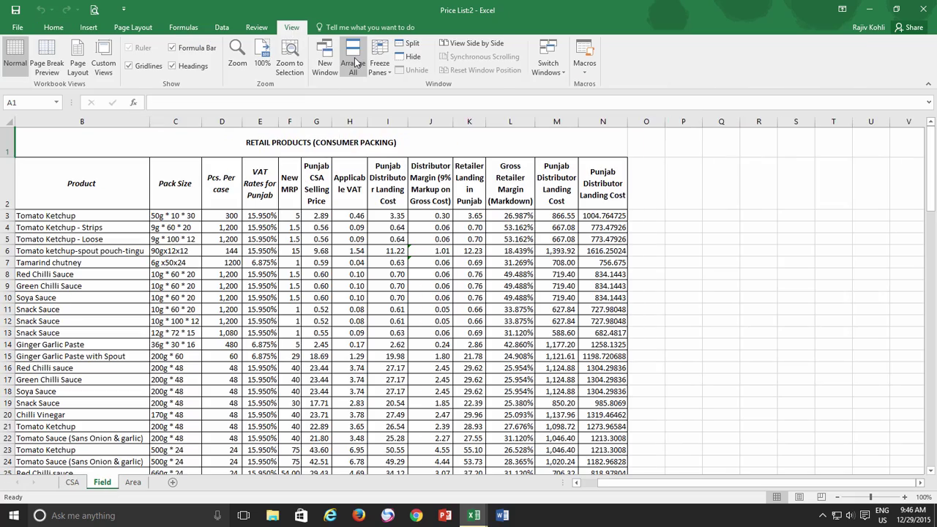
click(354, 57)
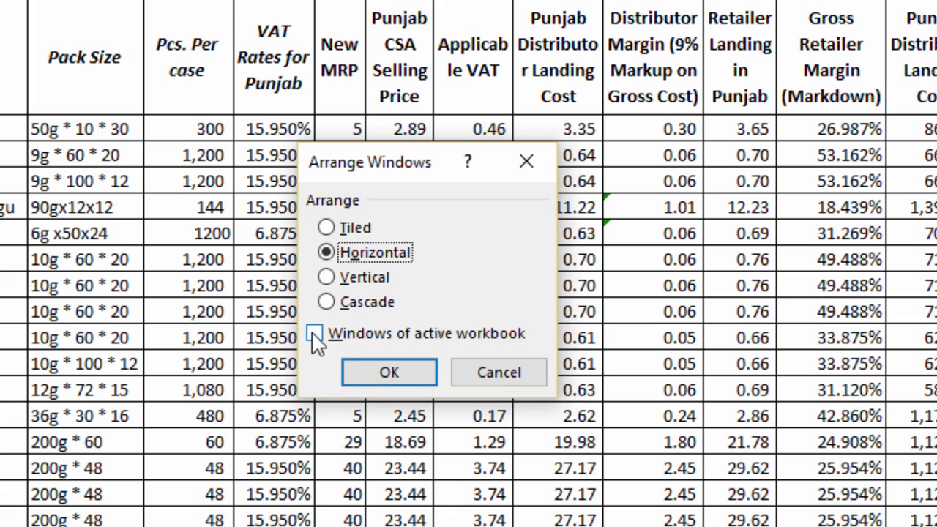
click(315, 338)
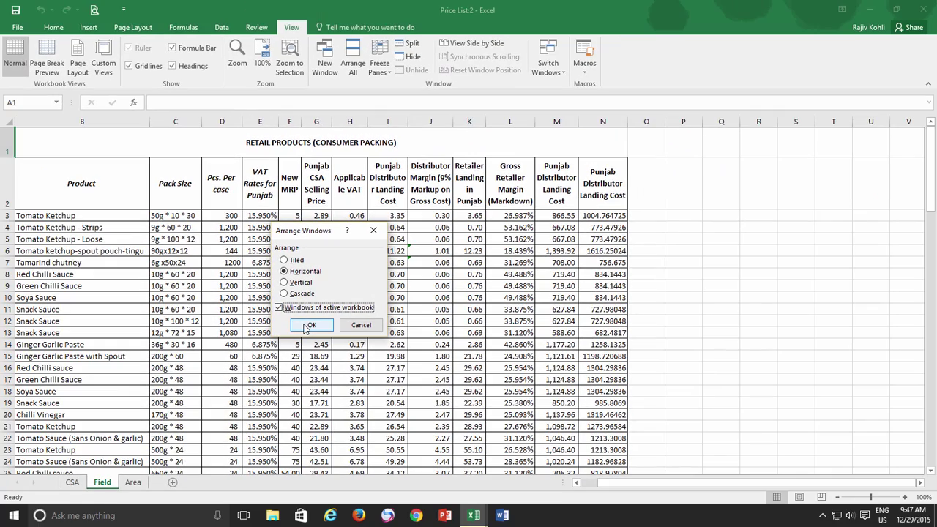
click(307, 326)
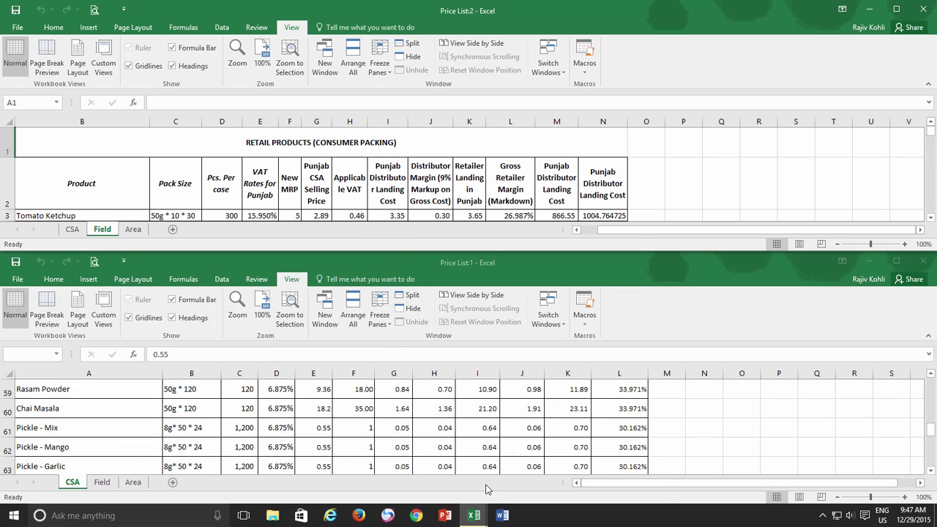
mouse_move(480, 516)
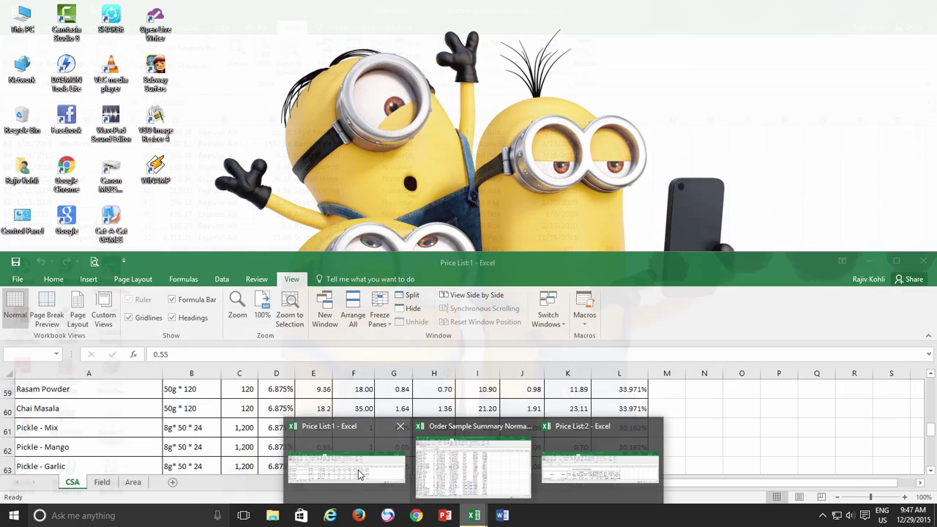
click(357, 474)
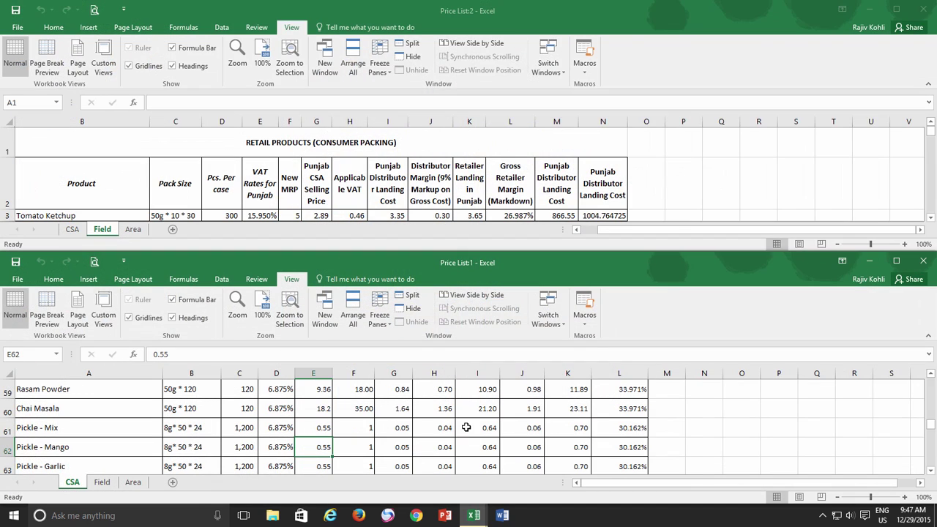
- Arrange the two Price List windows vertically, keeping the arrangement limited to the windows of the active workbook
click(353, 63)
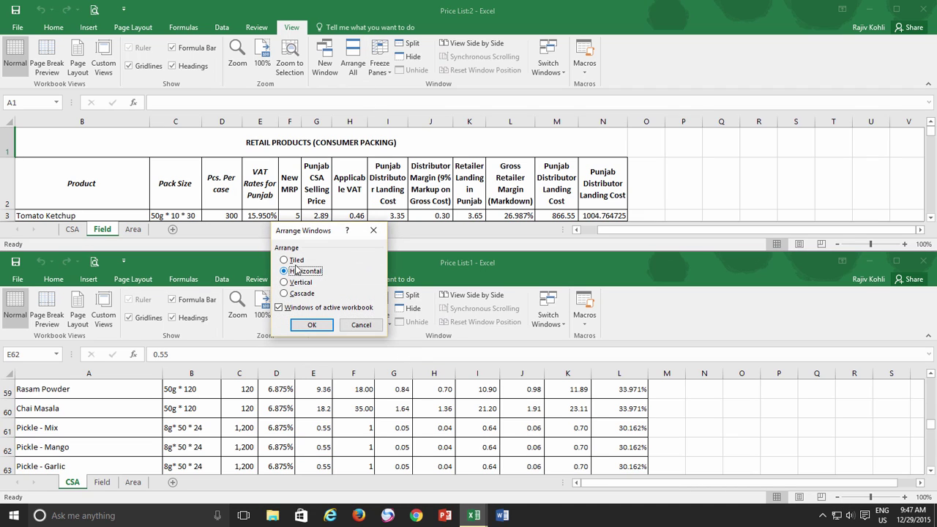
click(295, 261)
click(308, 283)
click(303, 327)
click(304, 326)
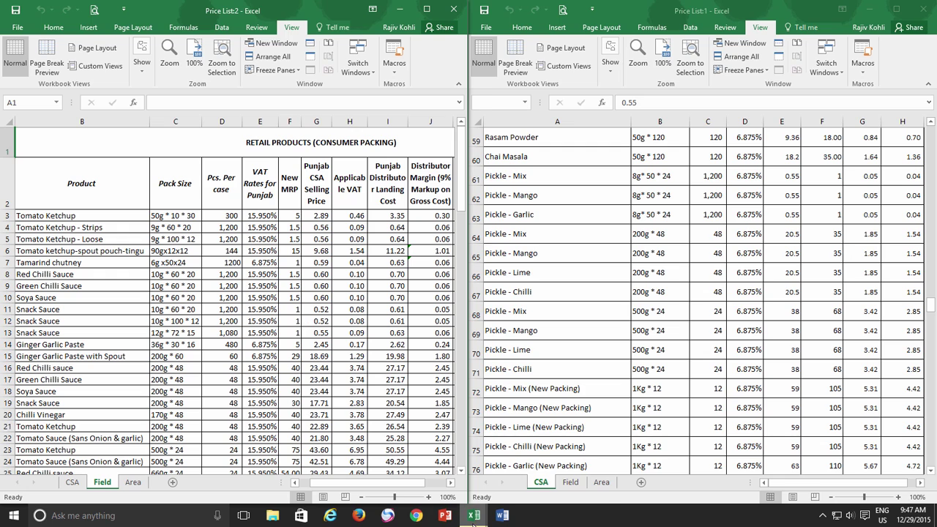
- Cascade all open windows on the desktop using the Windows taskbar options
click(474, 515)
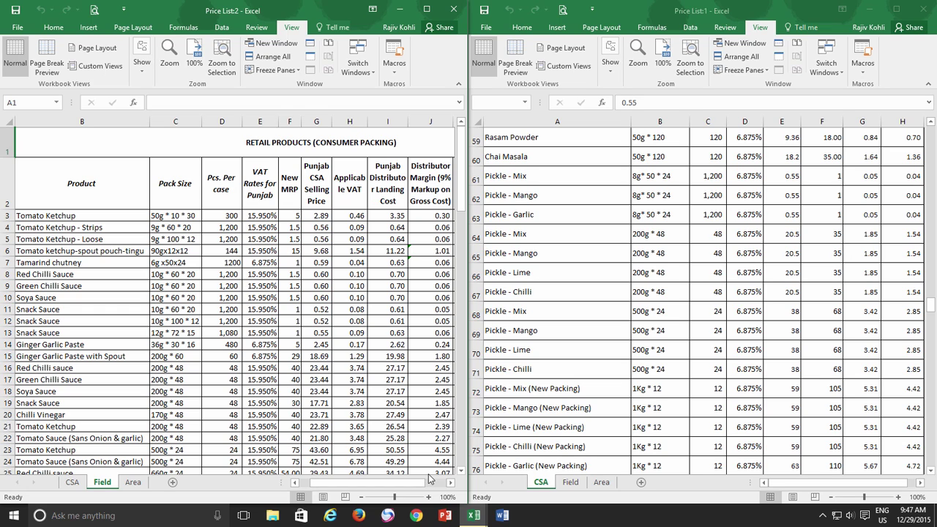
right_click(599, 517)
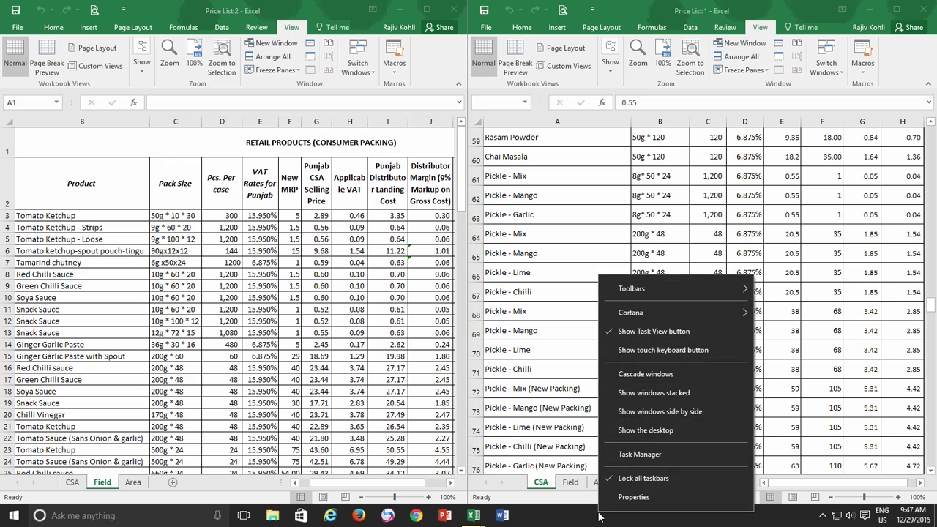
click(645, 375)
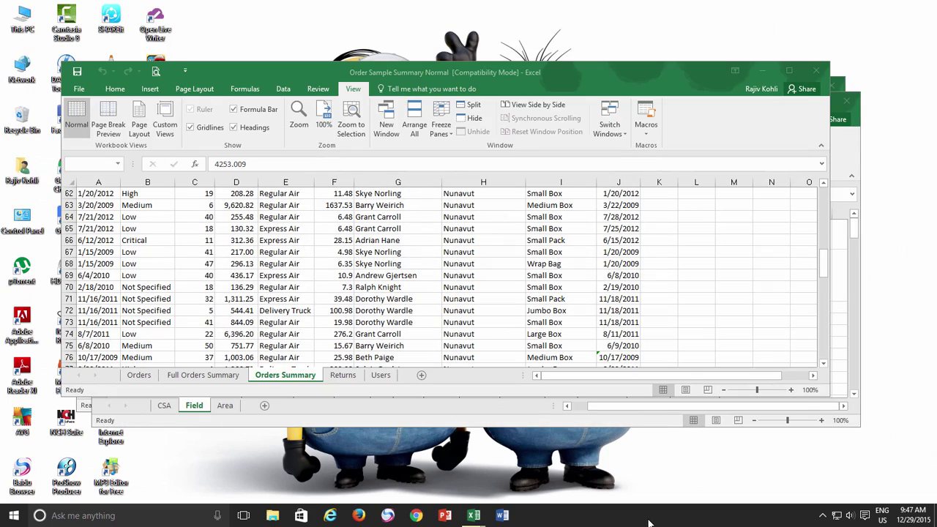
- Show all open windows side by side on the desktop and close the Price List:1 window
right_click(651, 522)
click(693, 402)
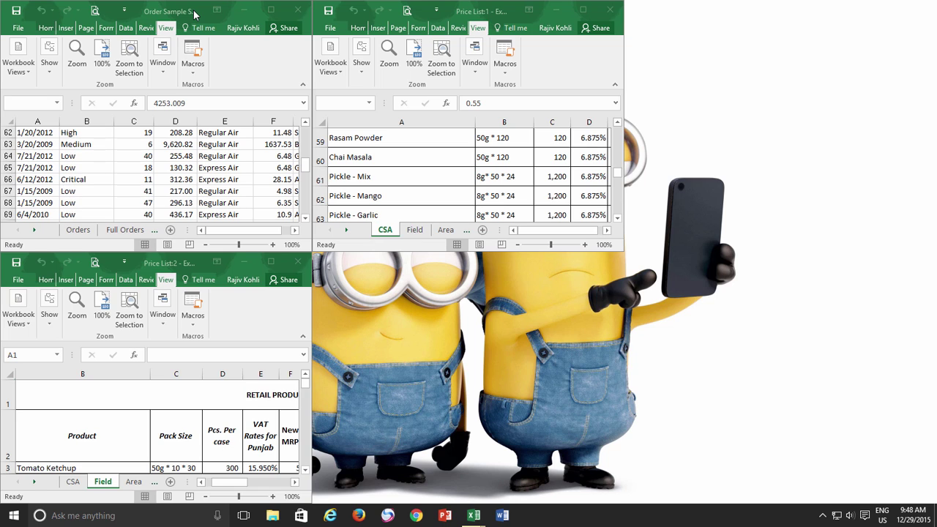
click(609, 10)
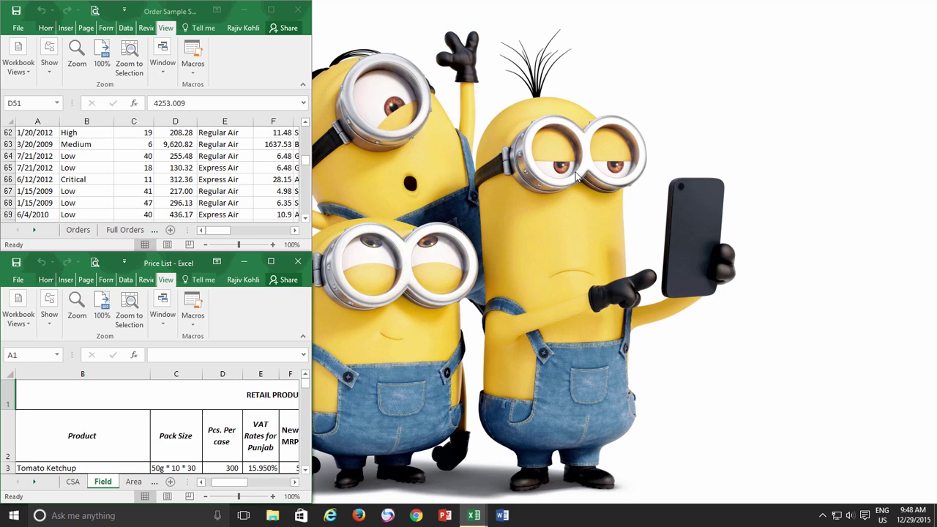